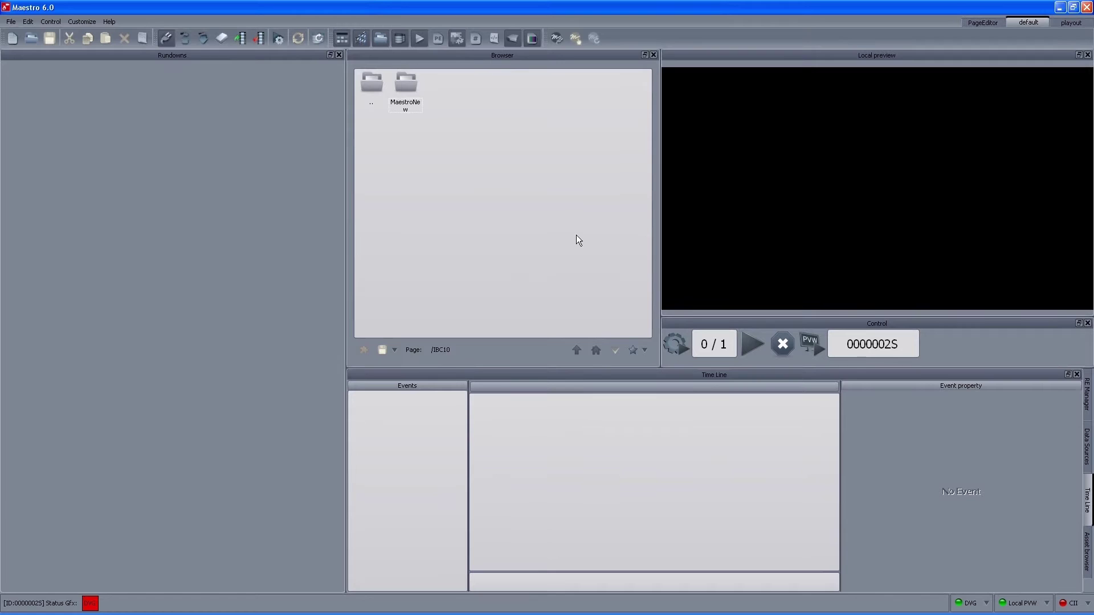
Step: Check the MOS protocol preferences (listen port 6001, initialized at start) and apply them
{"action": "left_click", "coordinate": [85, 32]}
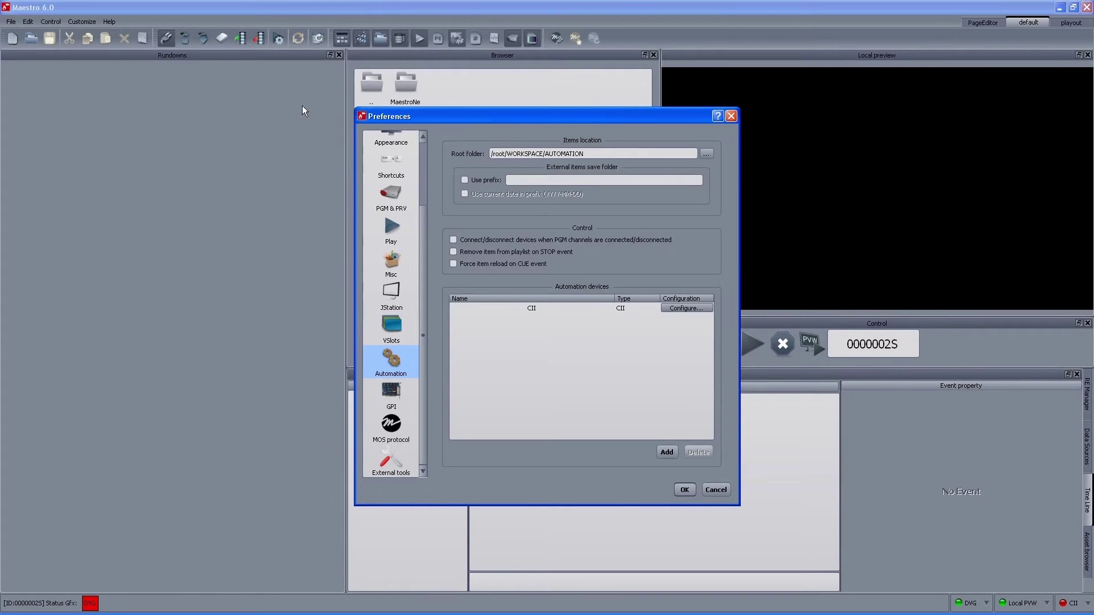
{"action": "left_click", "coordinate": [394, 431]}
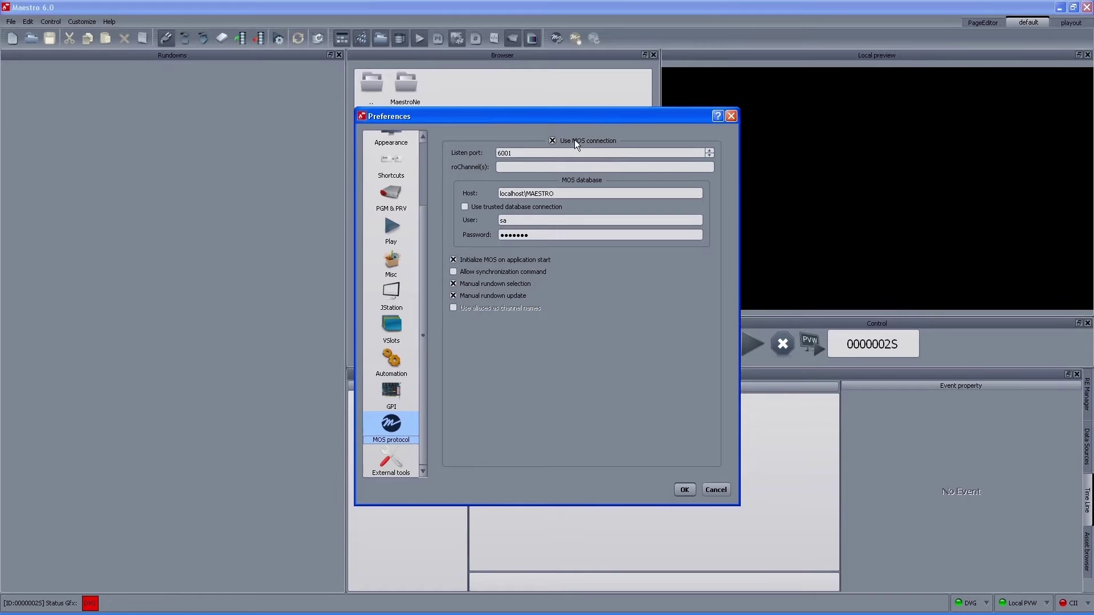
{"action": "left_click_drag", "start_coordinate": [593, 118], "coordinate": [566, 132]}
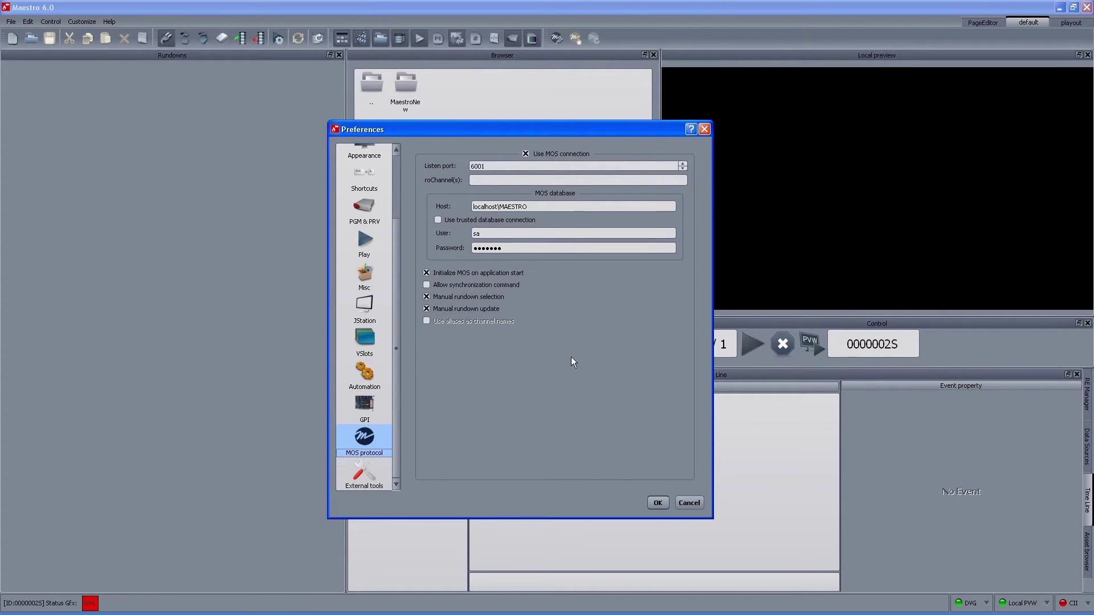
{"action": "left_click", "coordinate": [658, 503]}
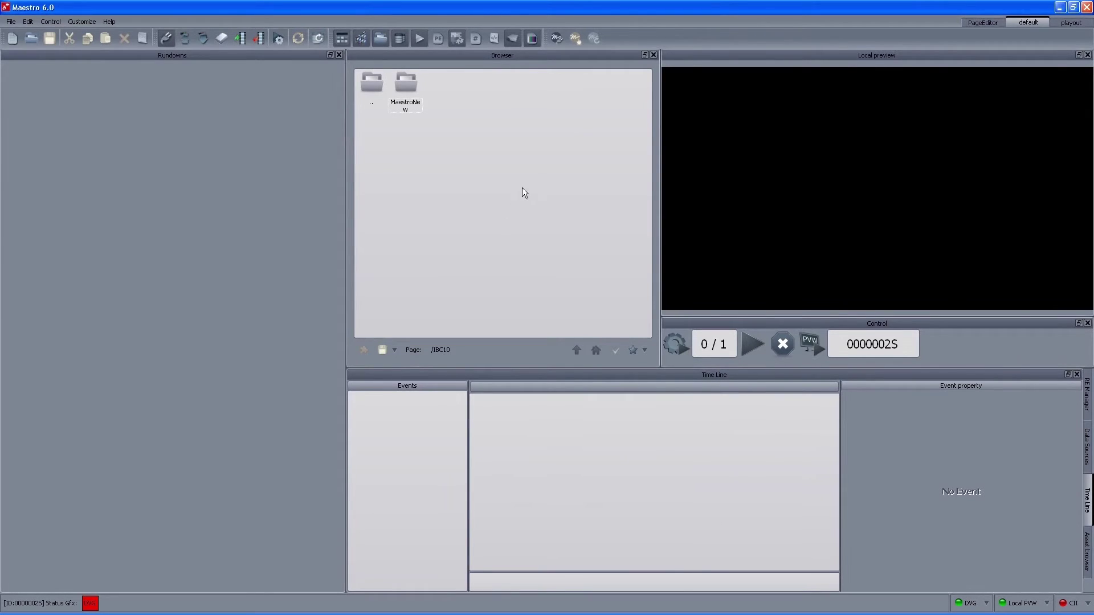
Step: Start the MOS connection and put the cursor in the empty iNEWS Budget story
{"action": "left_click", "coordinate": [557, 40]}
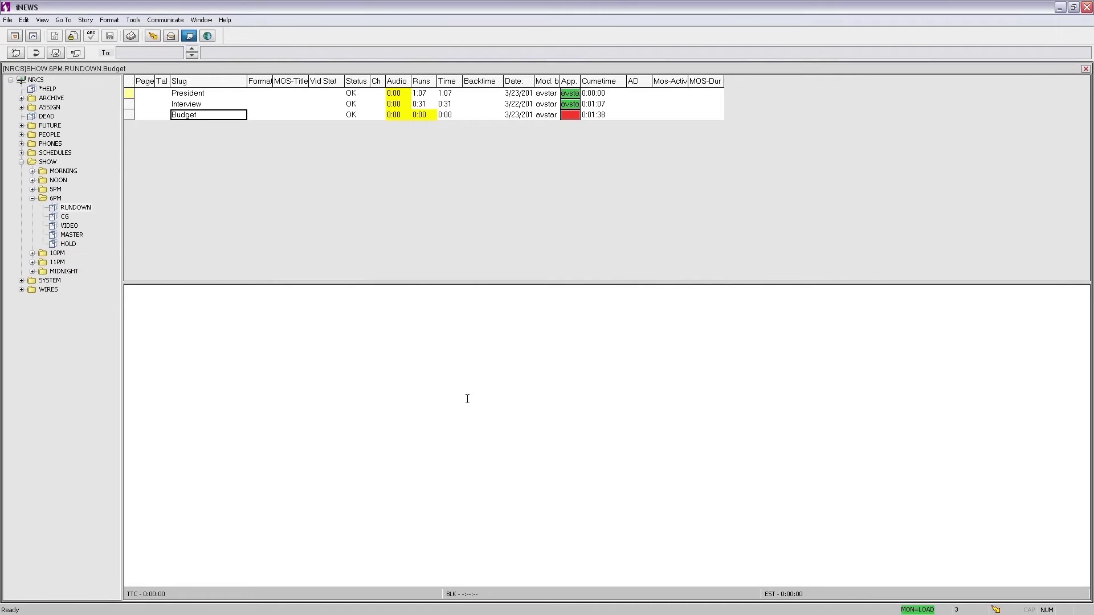
{"action": "left_click", "coordinate": [467, 399]}
Step: Open the MaestroEditor Class plug-in from the Tools plug-ins list
{"action": "left_click", "coordinate": [131, 20]}
{"action": "mouse_move", "coordinate": [190, 203]}
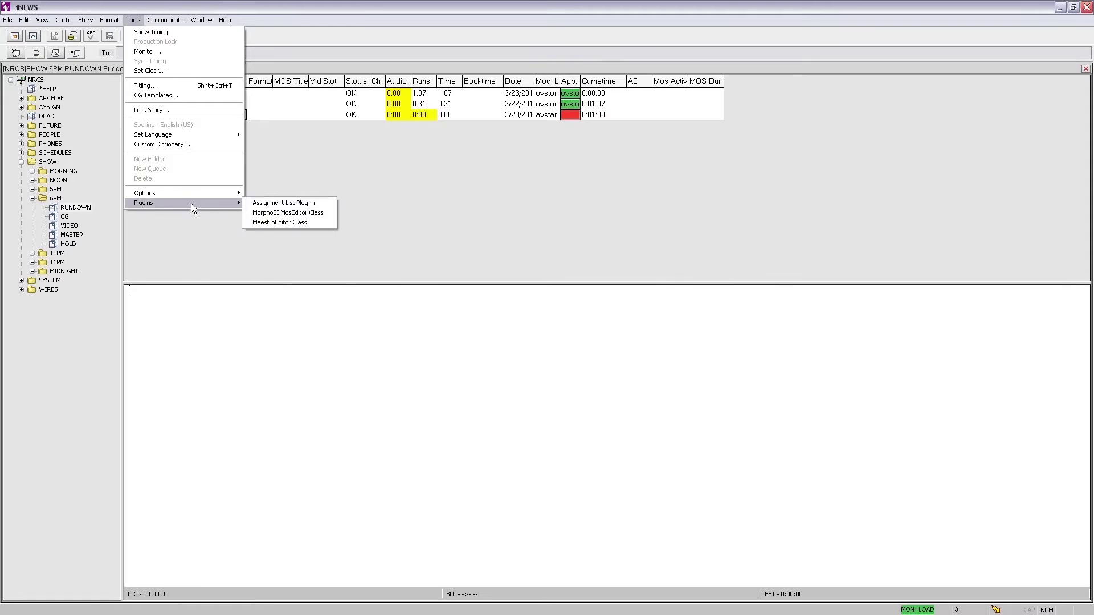
{"action": "left_click", "coordinate": [275, 221]}
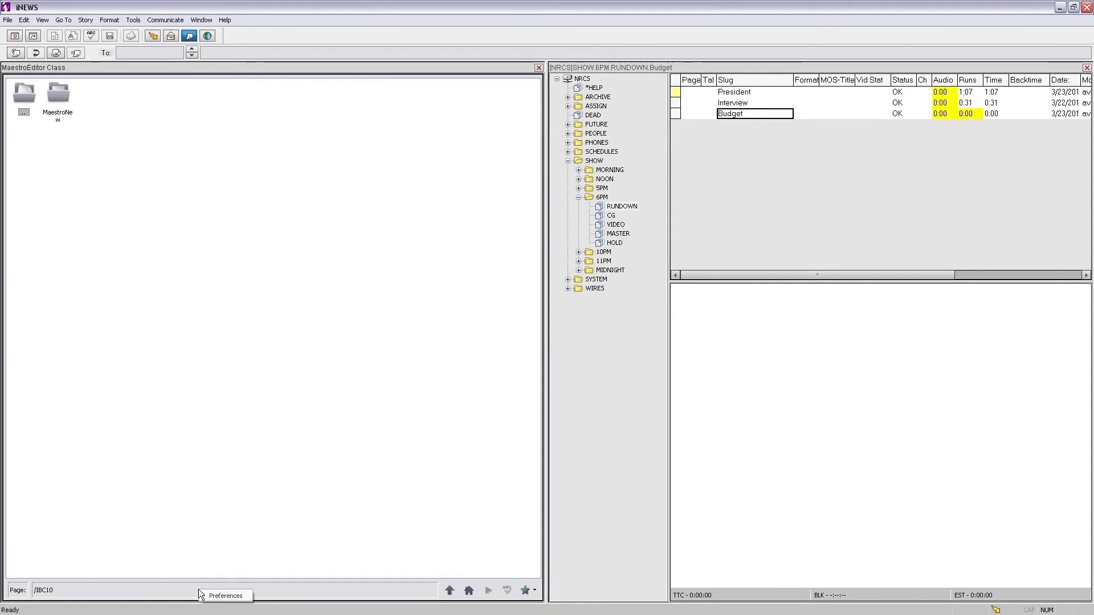
Step: Confirm the MaestroEditor login to database maestro_2 on server 10.10.0.207\MAESTRO
{"action": "left_click", "coordinate": [203, 596]}
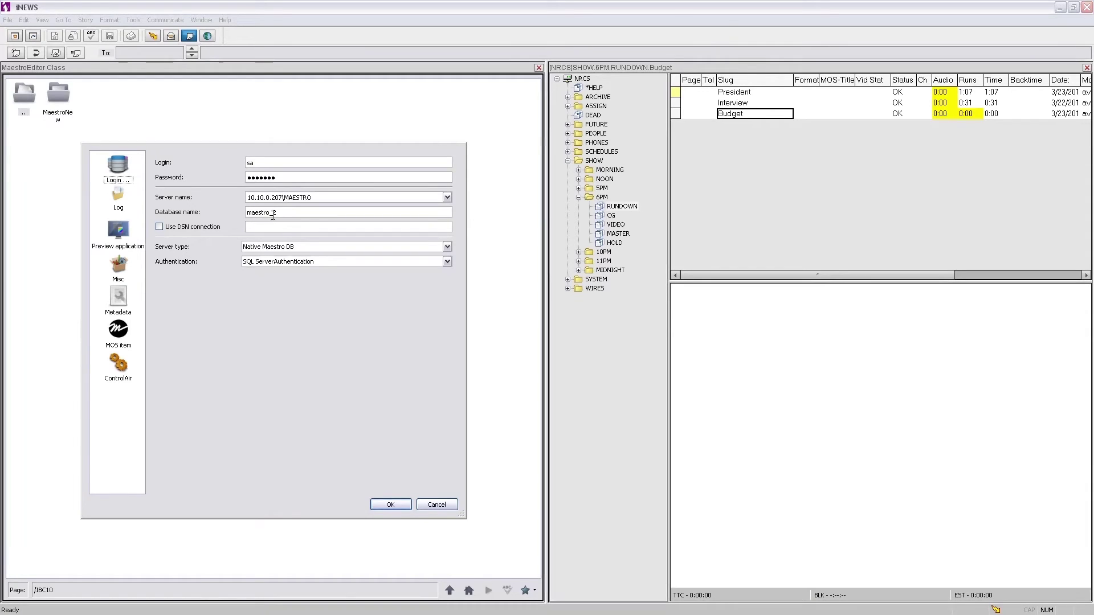
{"action": "left_click", "coordinate": [390, 505]}
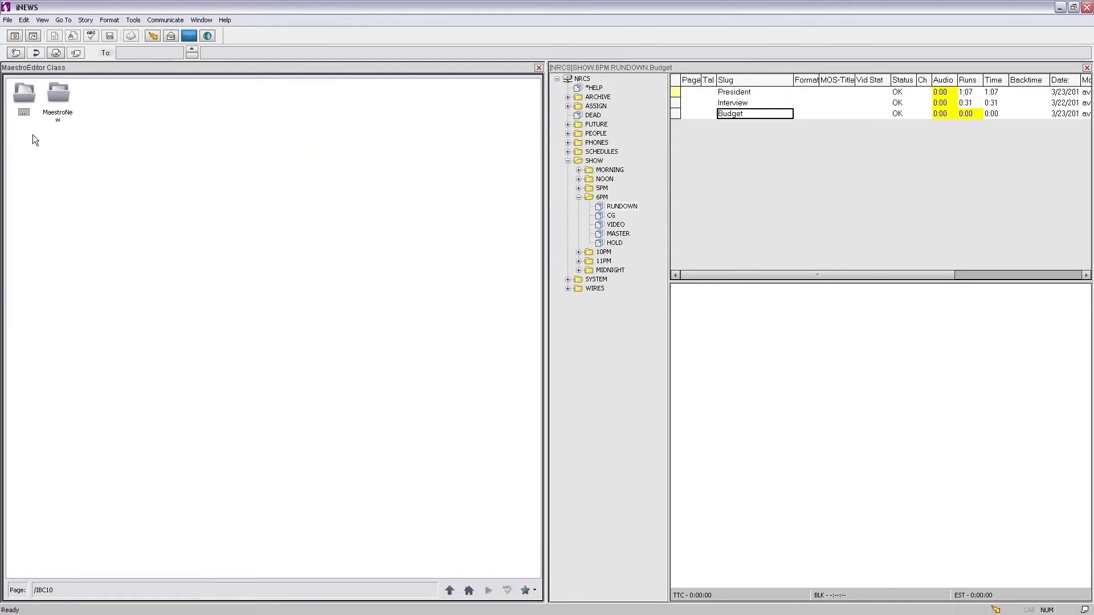
Step: Open the BG template from the MaestroNew folder and play its animated background preview
{"action": "double_click", "coordinate": [60, 91]}
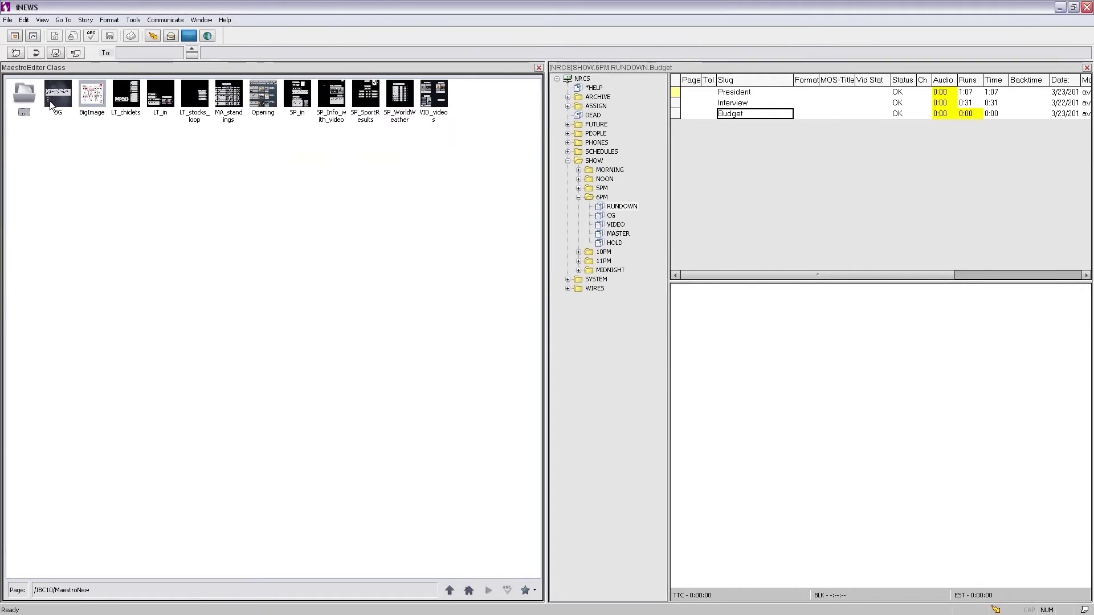
{"action": "left_click", "coordinate": [64, 100]}
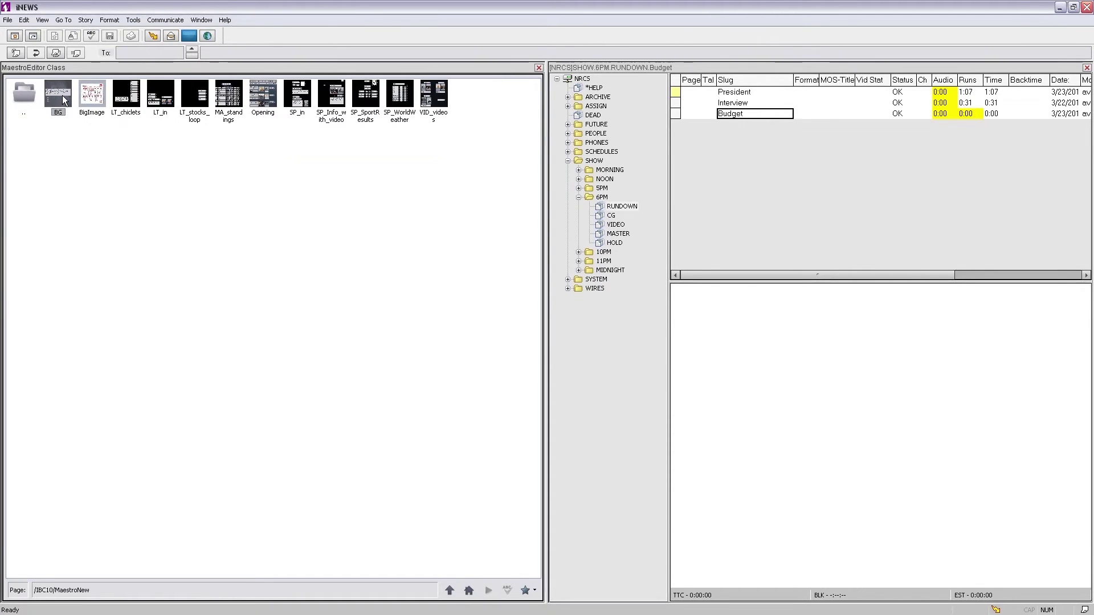
{"action": "double_click", "coordinate": [64, 100]}
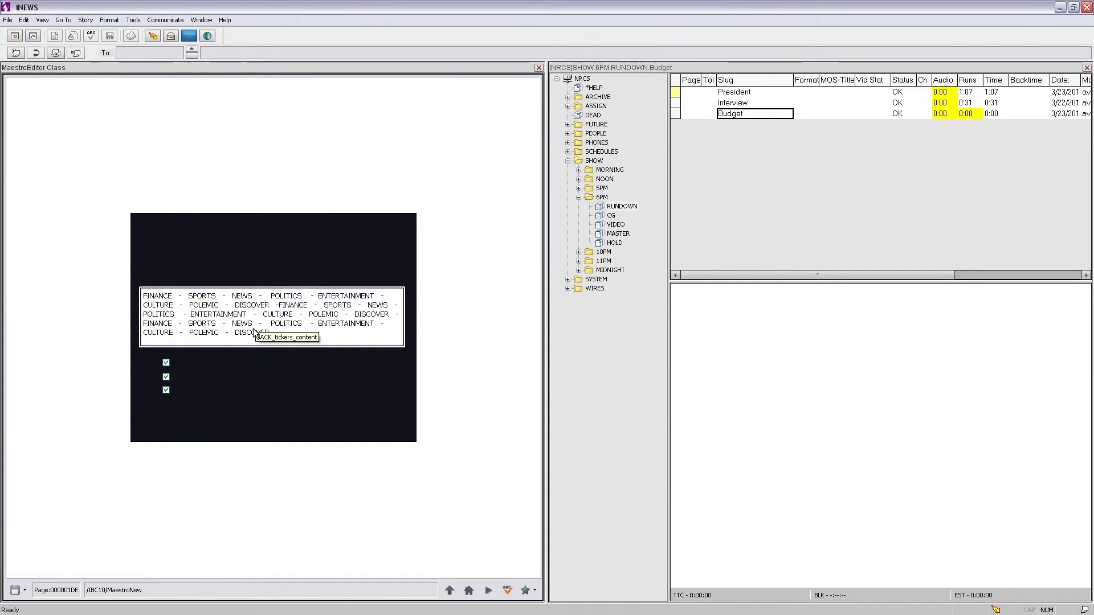
{"action": "left_click", "coordinate": [489, 590]}
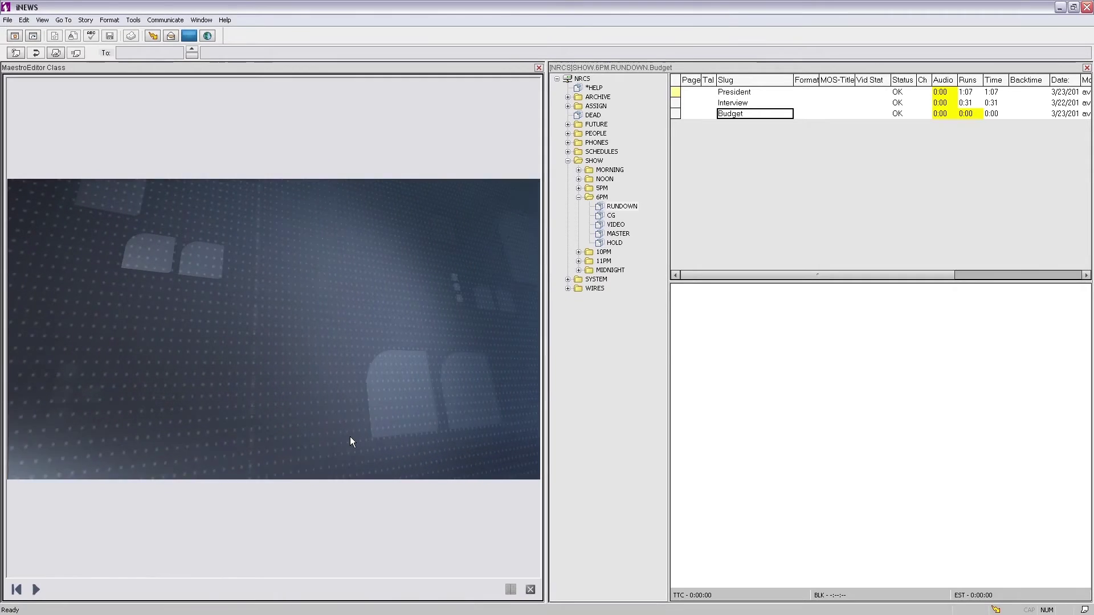
Step: View the BG preview side by side, close the video pane, and create a placeable BG item
{"action": "left_click", "coordinate": [530, 589]}
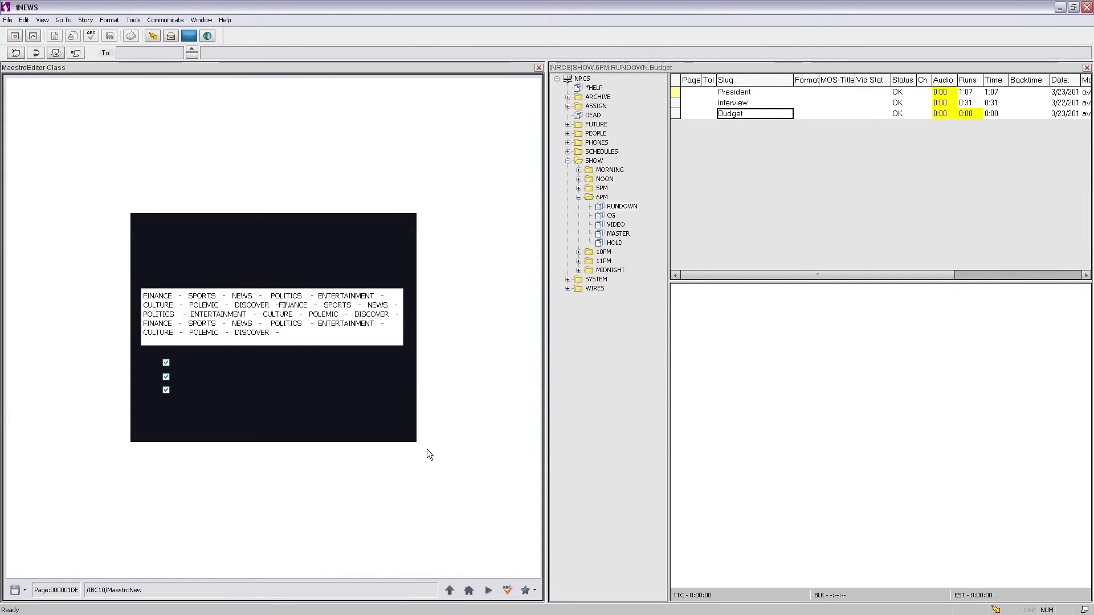
{"action": "left_click", "coordinate": [488, 590]}
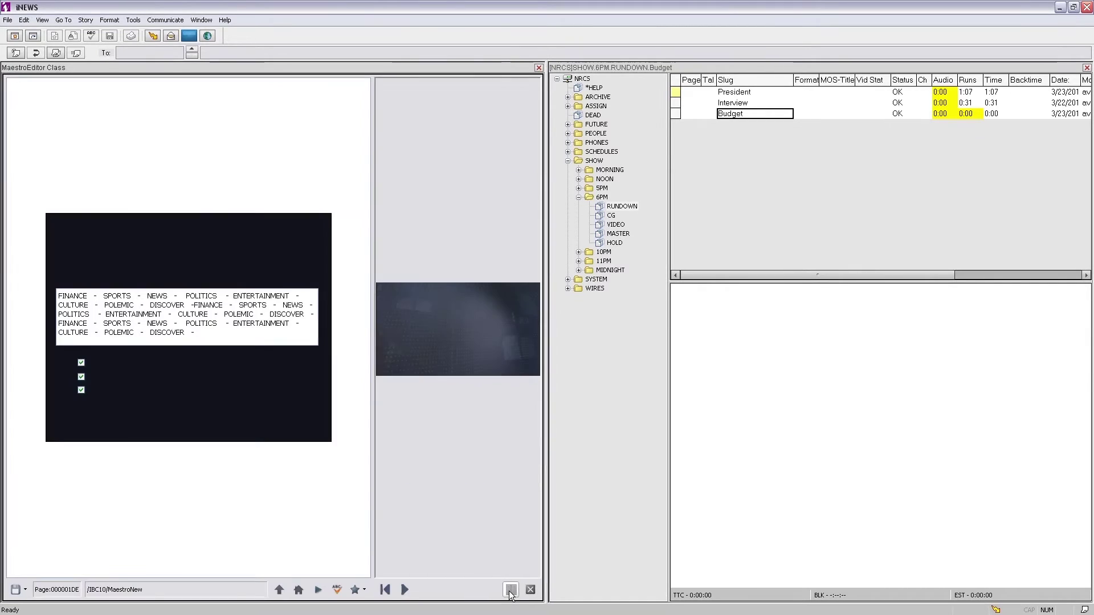
{"action": "left_click", "coordinate": [511, 590]}
{"action": "left_click_drag", "start_coordinate": [373, 374], "coordinate": [314, 362]}
{"action": "left_click_drag", "start_coordinate": [298, 360], "coordinate": [301, 360]}
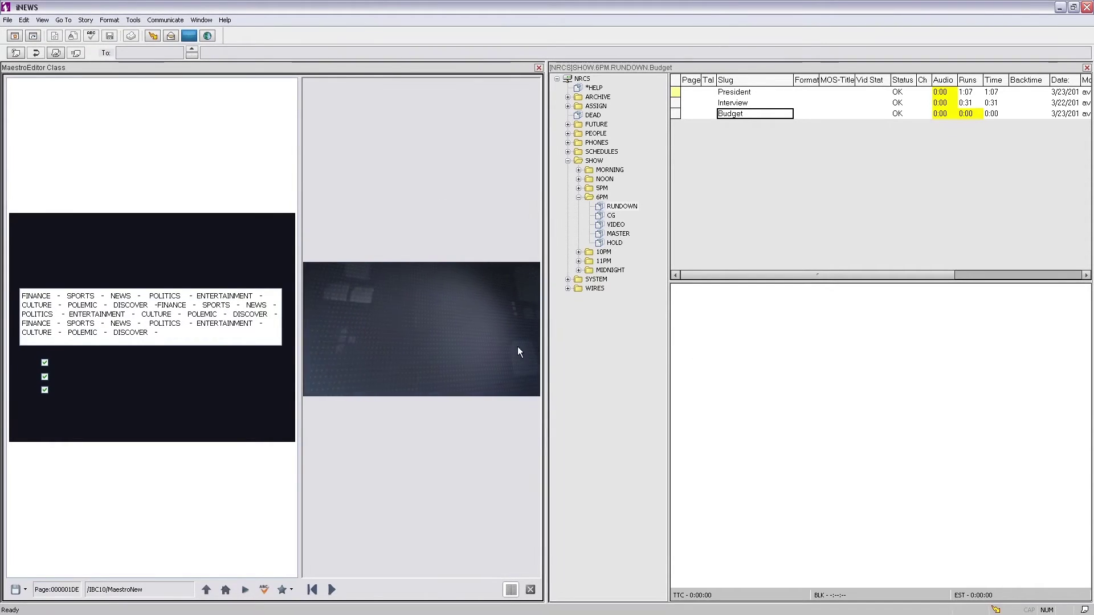
{"action": "left_click", "coordinate": [530, 590]}
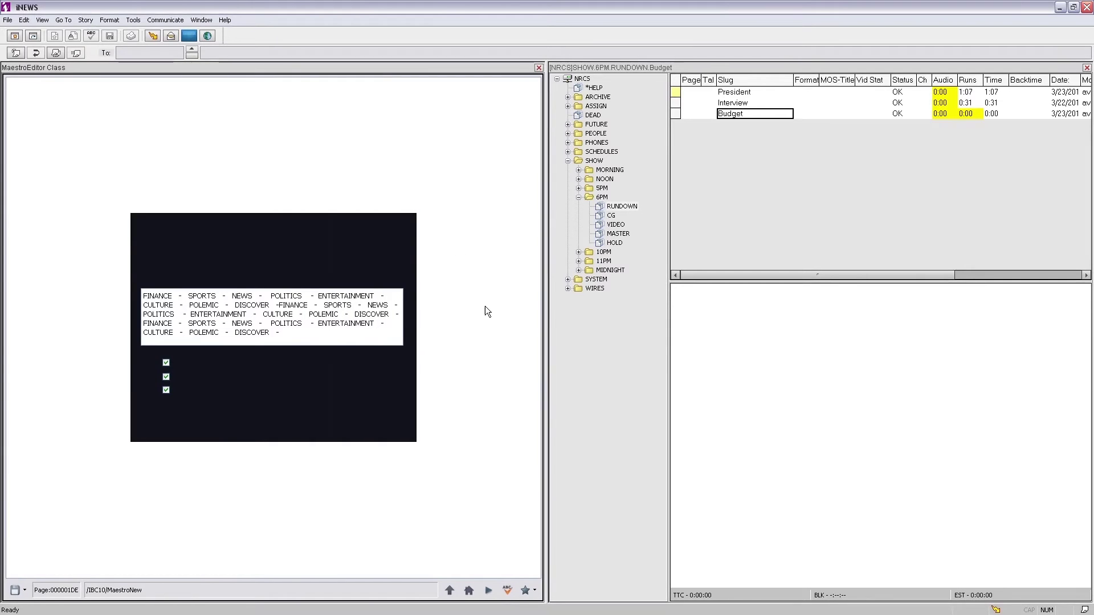
{"action": "left_click", "coordinate": [17, 589]}
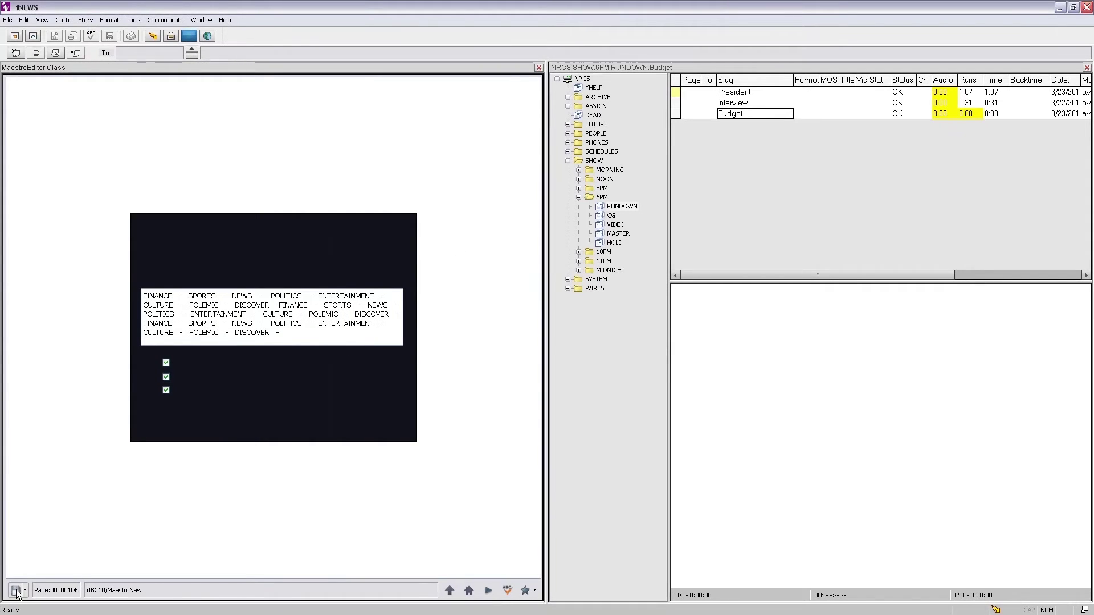
Step: Add the BG item to the Budget story in the 6PM RUNDOWN, running 0:32
{"action": "left_click_drag", "start_coordinate": [13, 594], "coordinate": [716, 371]}
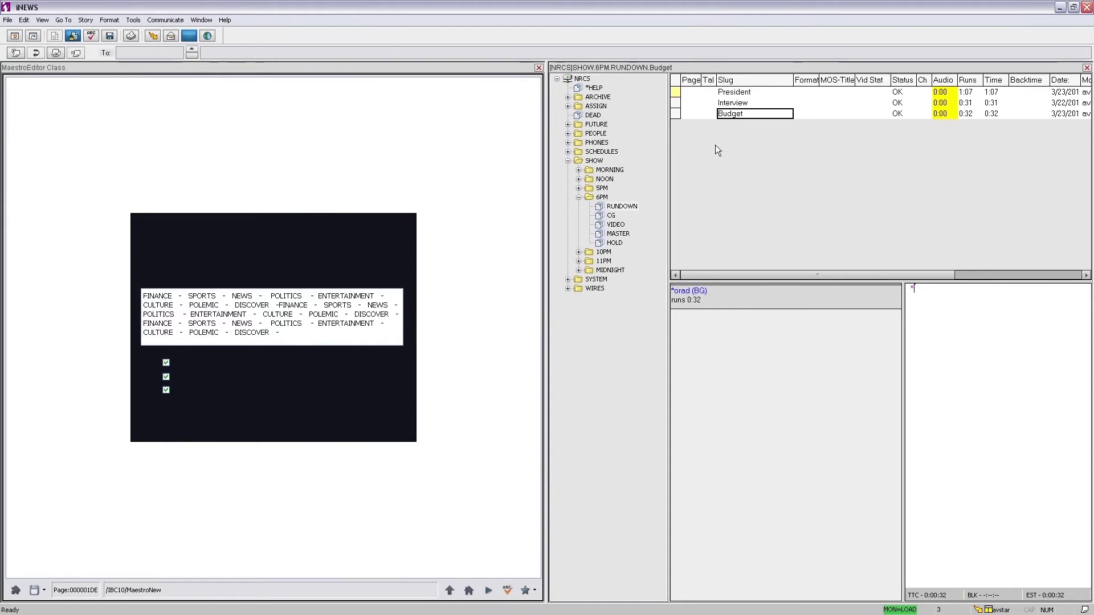
{"action": "left_click", "coordinate": [601, 198]}
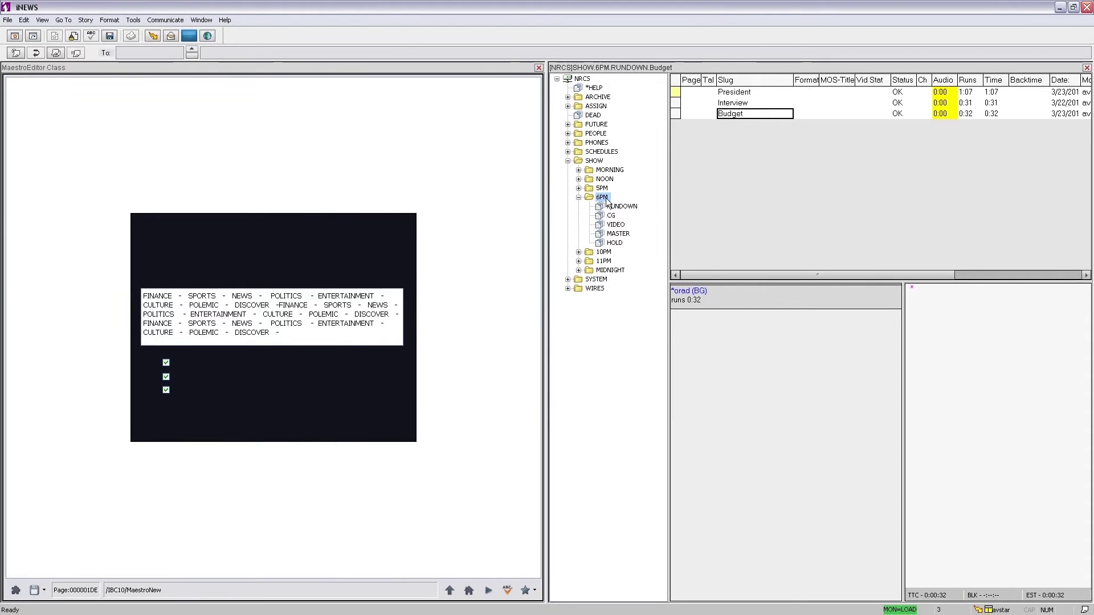
{"action": "left_click", "coordinate": [622, 207]}
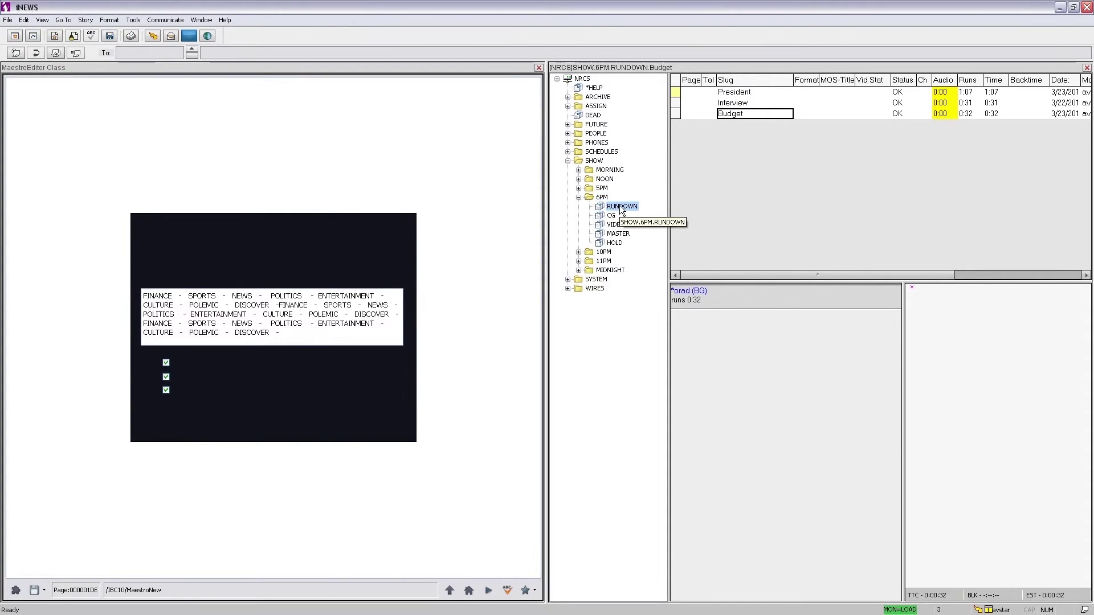
Step: Review the President and Interview stories, then return to Budget and the MaestroNew folder
{"action": "left_click", "coordinate": [738, 93]}
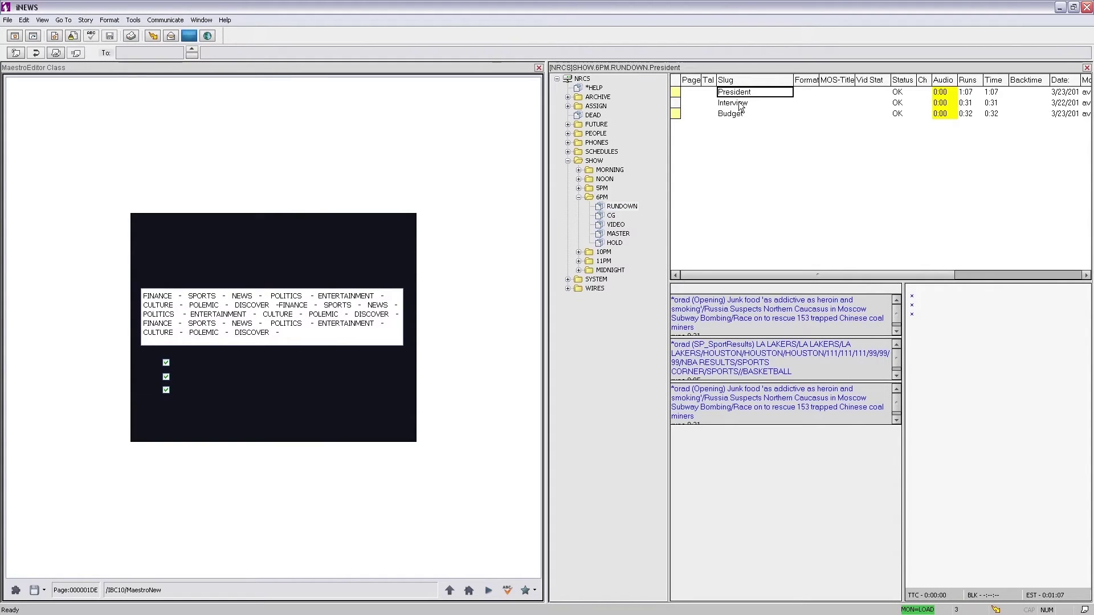
{"action": "left_click", "coordinate": [739, 105]}
{"action": "left_click", "coordinate": [732, 114]}
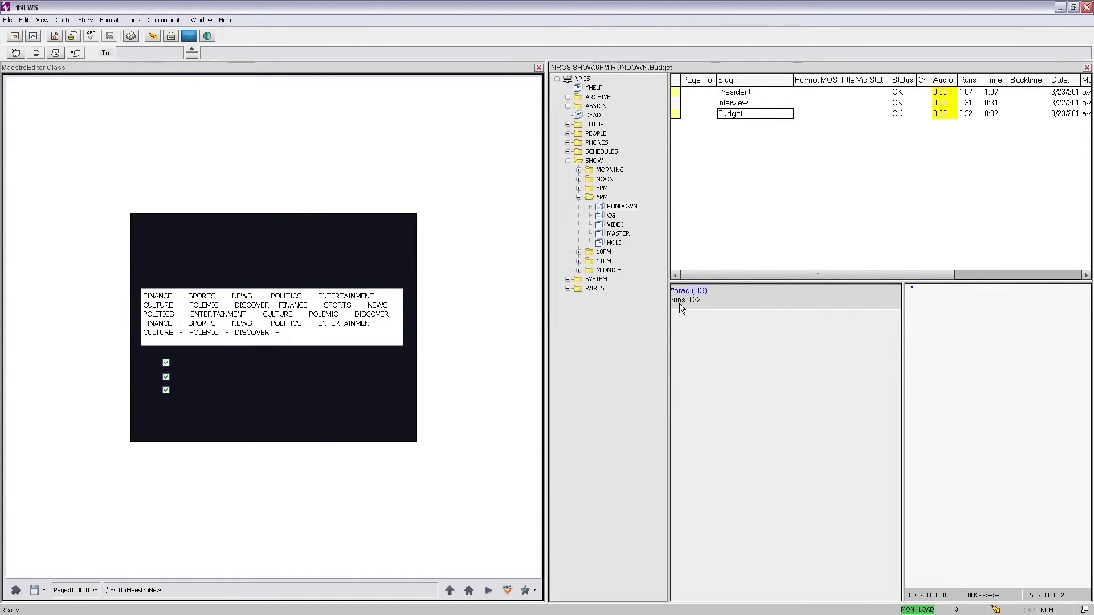
{"action": "left_click", "coordinate": [456, 596]}
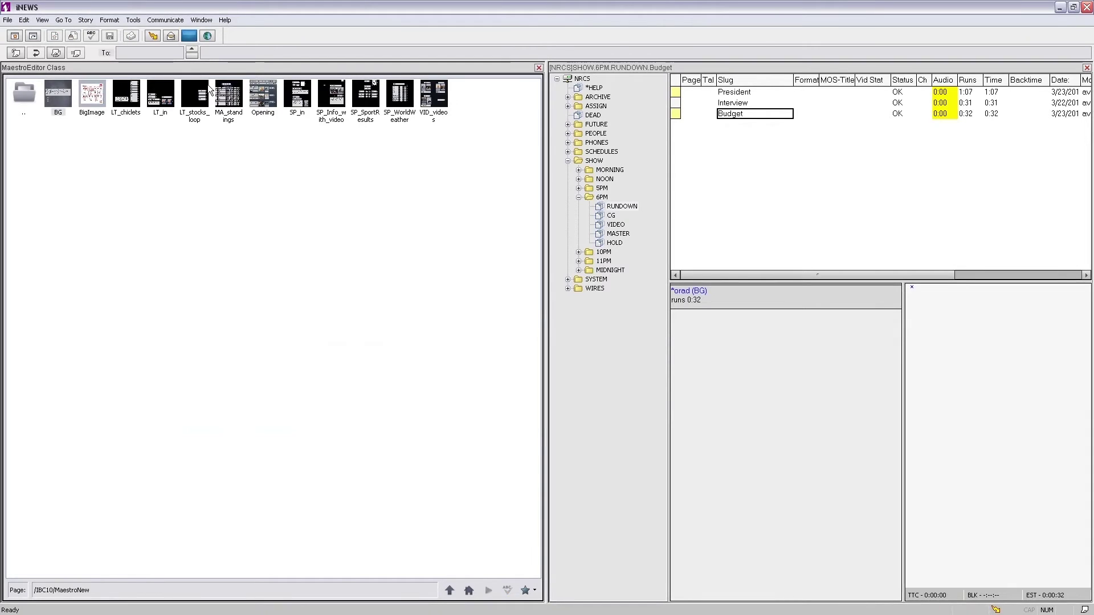
Step: Open LT_in and fill it with the CHANCELOR OF GERMANY entry in IMAGE mode
{"action": "left_click", "coordinate": [161, 98]}
{"action": "double_click", "coordinate": [161, 98]}
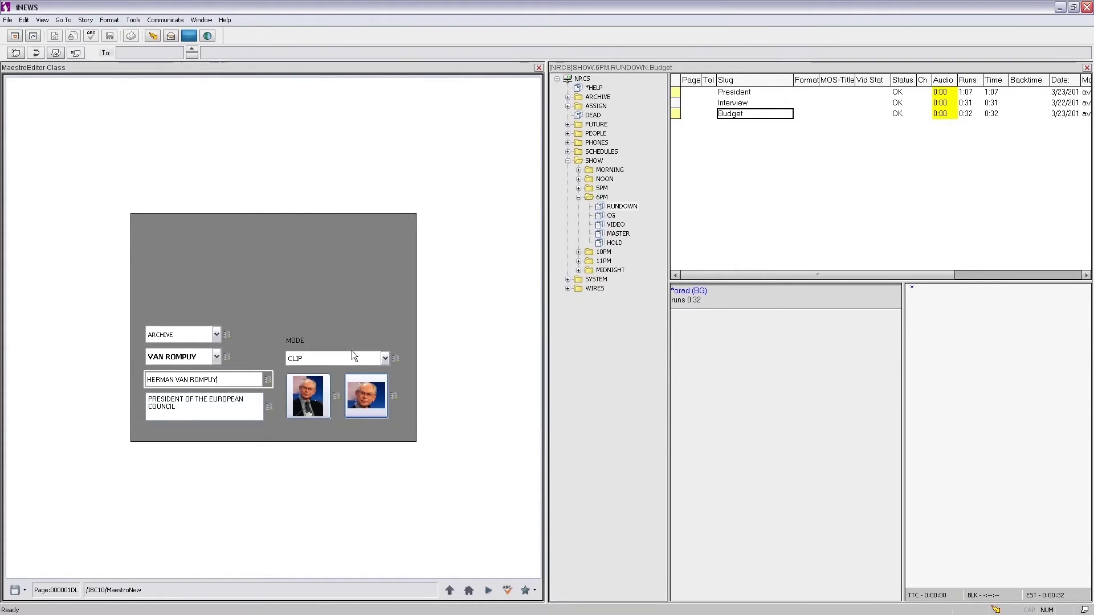
{"action": "left_click", "coordinate": [217, 356]}
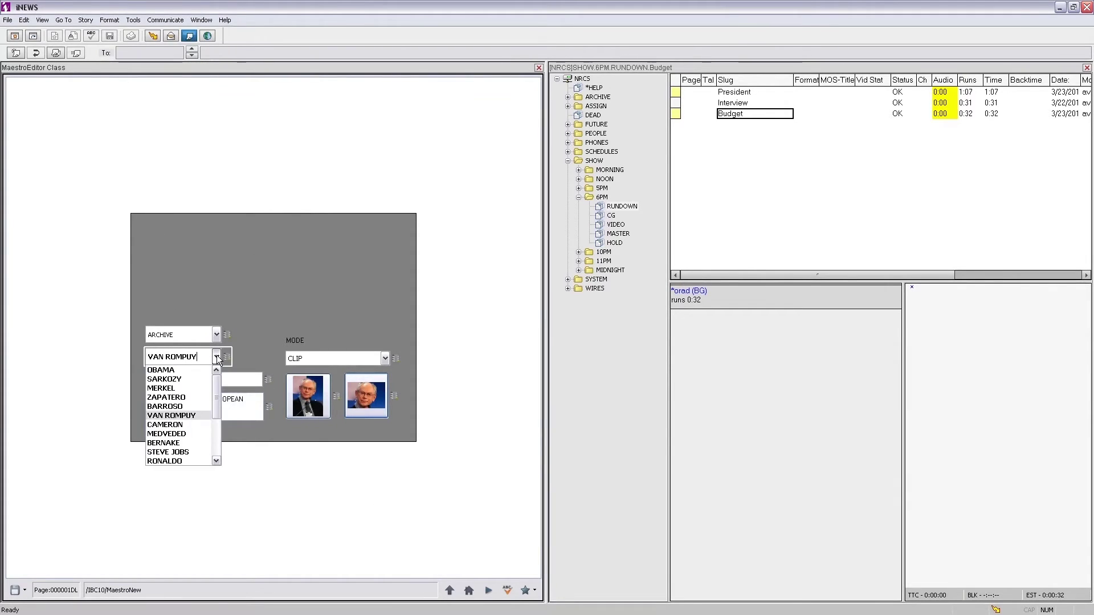
{"action": "left_click", "coordinate": [178, 388]}
{"action": "left_click", "coordinate": [231, 399]}
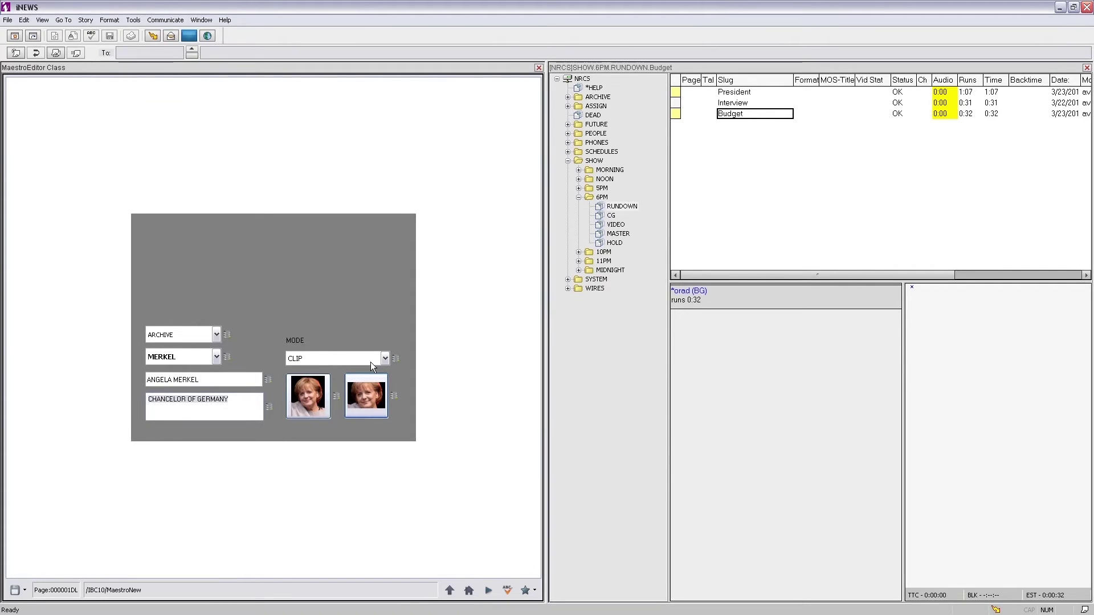
{"action": "left_click", "coordinate": [385, 358]}
{"action": "left_click", "coordinate": [302, 379]}
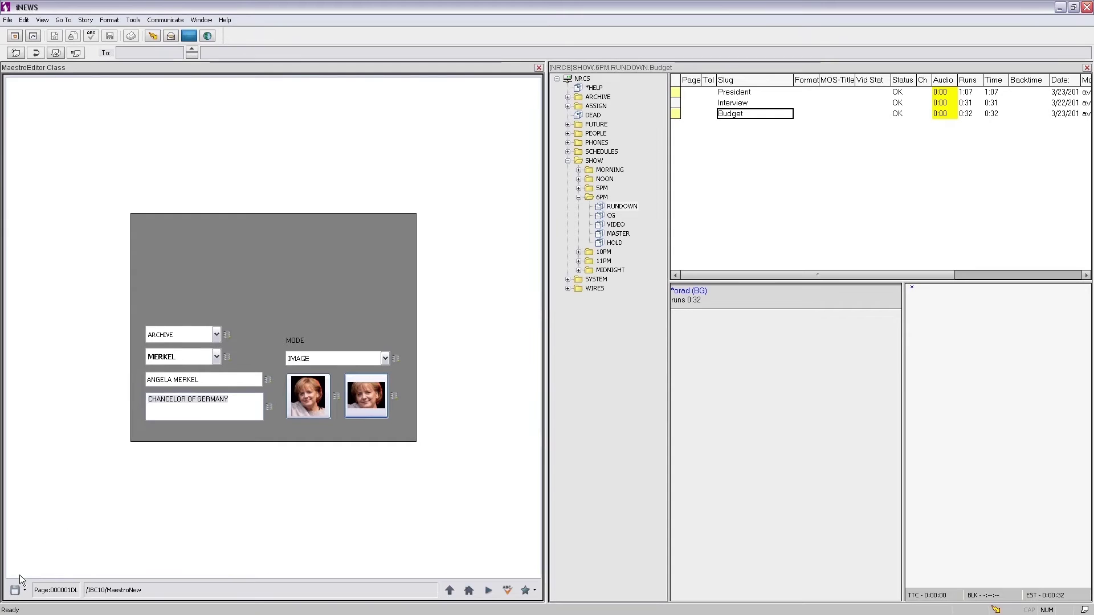
Step: Create the chancellor lower-third item, add it to the Budget story as a 0:21 LT_in cue, and save
{"action": "left_click", "coordinate": [14, 591]}
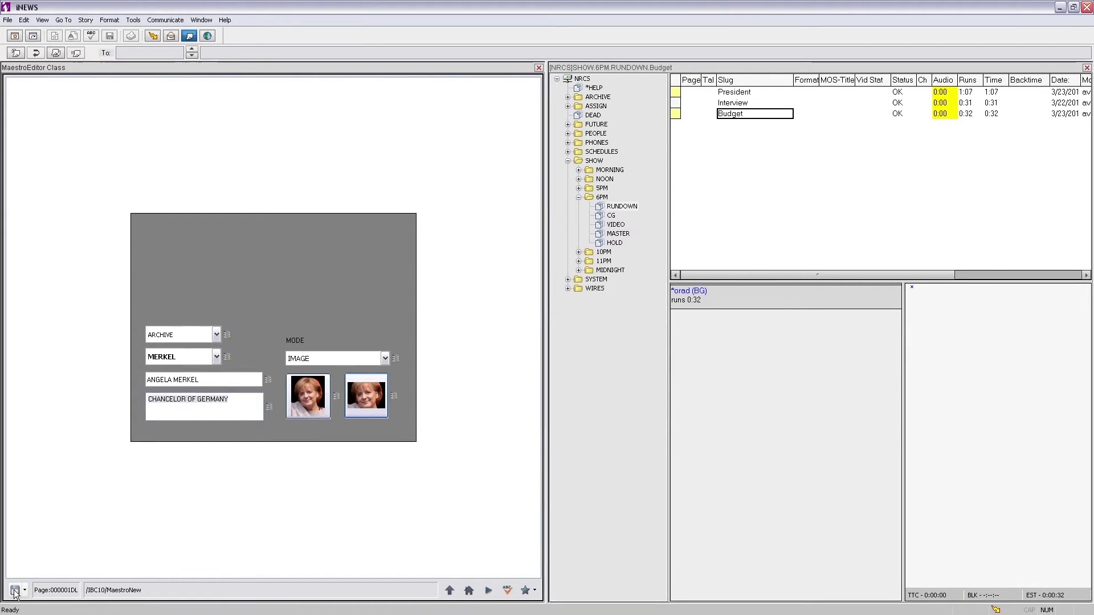
{"action": "left_click_drag", "start_coordinate": [15, 592], "coordinate": [932, 436]}
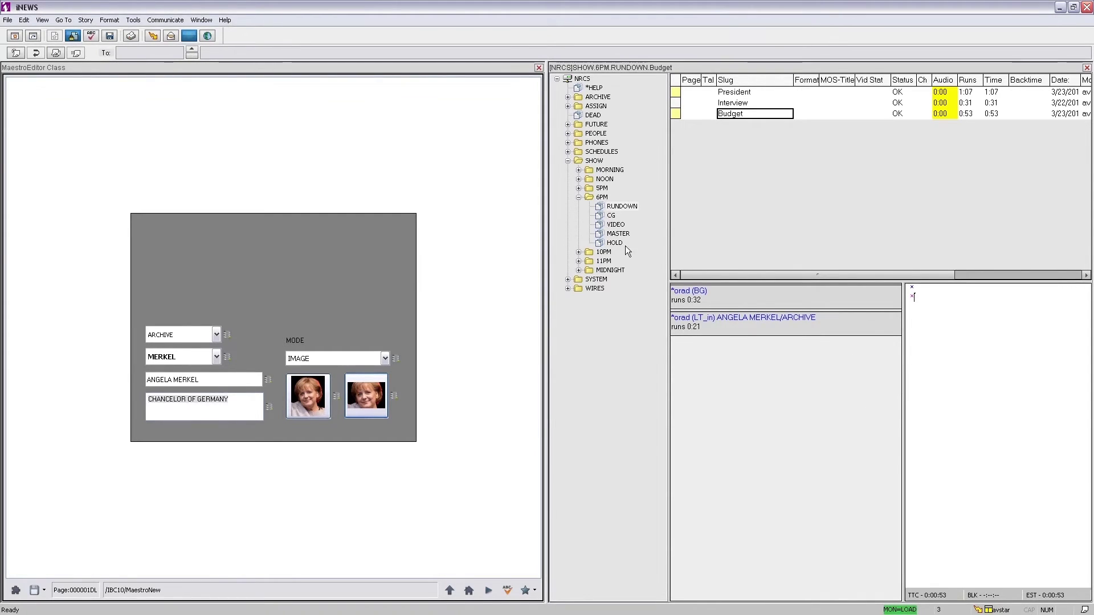
{"action": "left_click", "coordinate": [110, 35]}
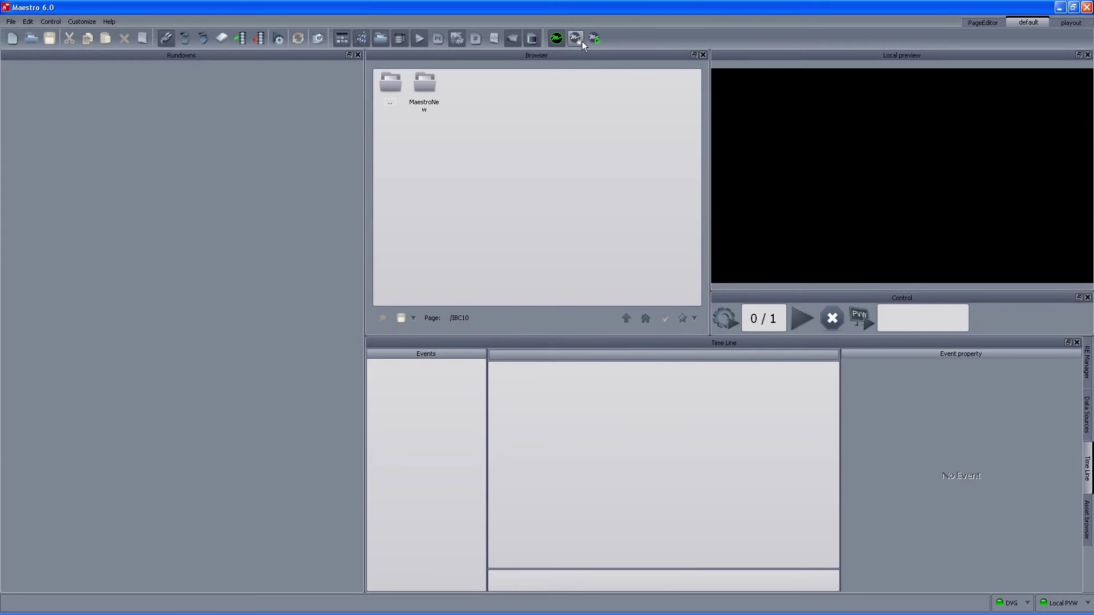
Step: Add NRCS/SHOW.6PM.RUNDOWN to the chosen MOS rundowns and load it
{"action": "left_click", "coordinate": [580, 41]}
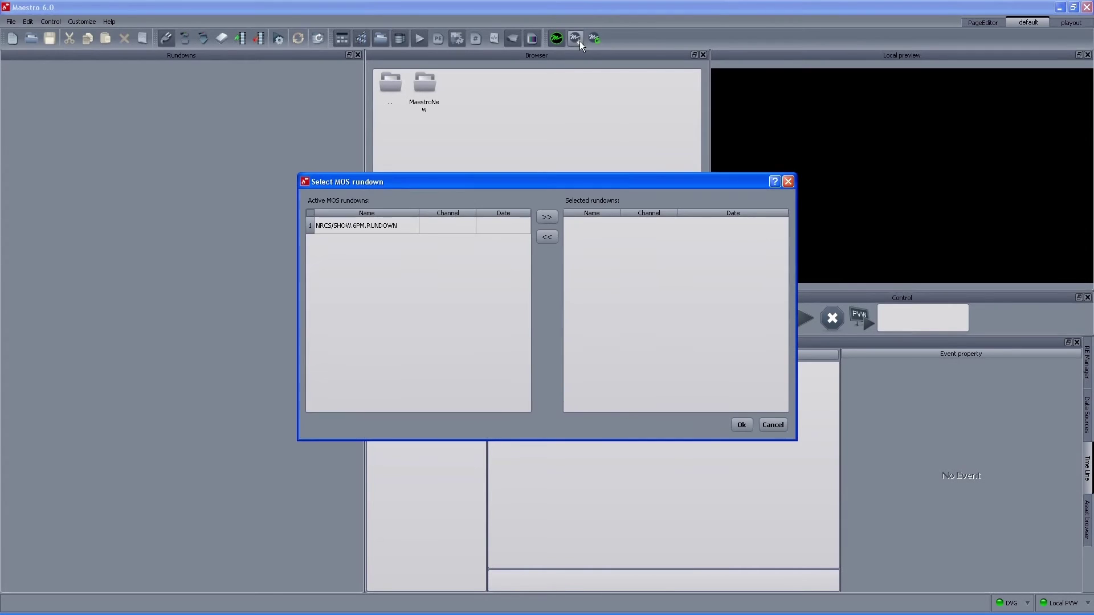
{"action": "left_click", "coordinate": [377, 228]}
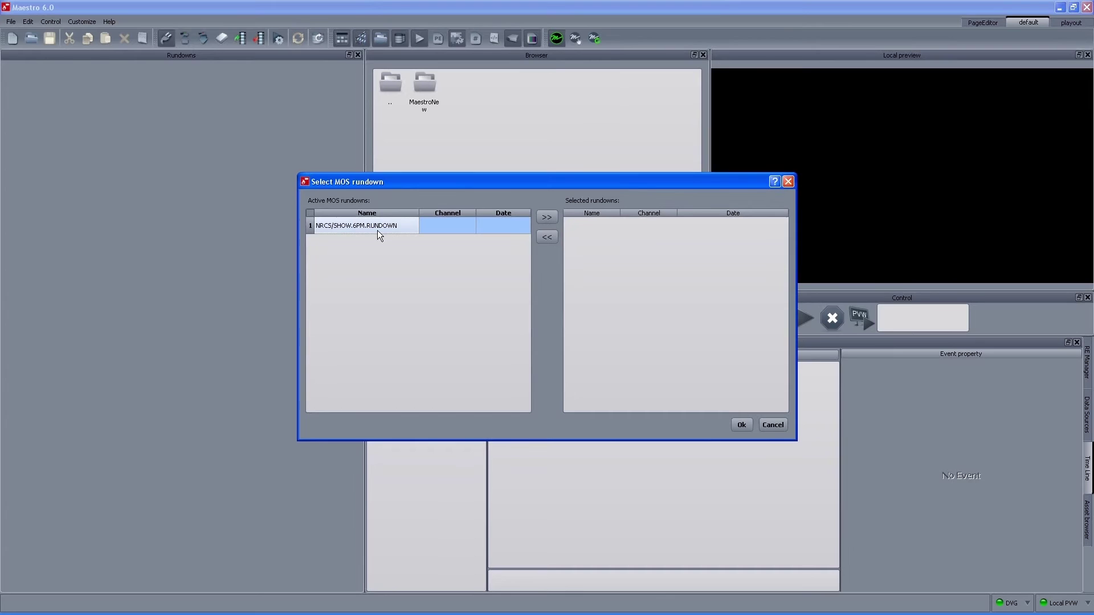
{"action": "left_click", "coordinate": [546, 218]}
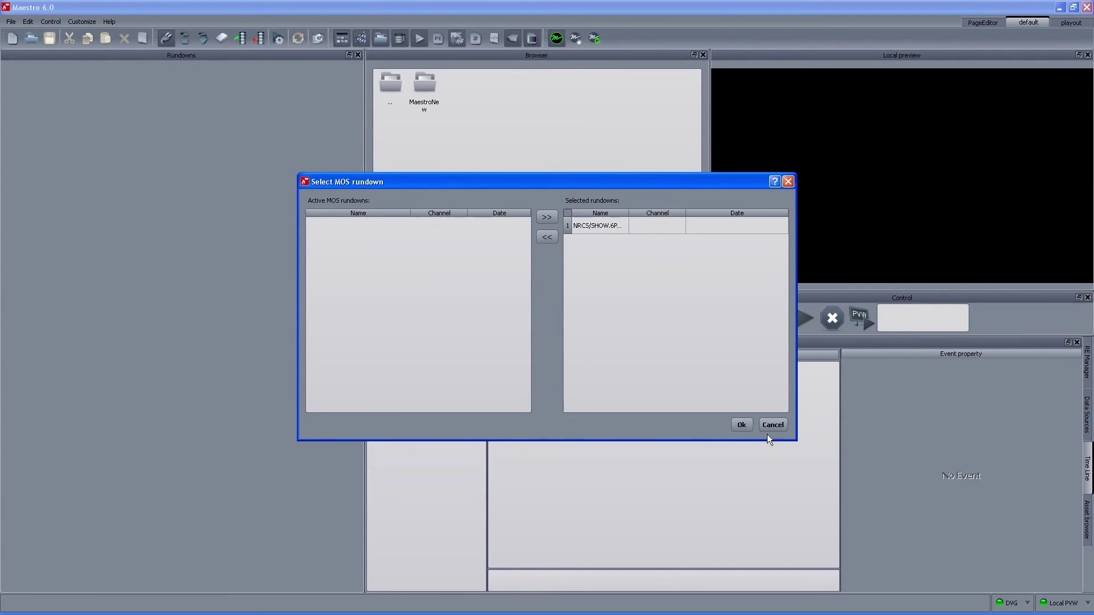
{"action": "left_click", "coordinate": [742, 425]}
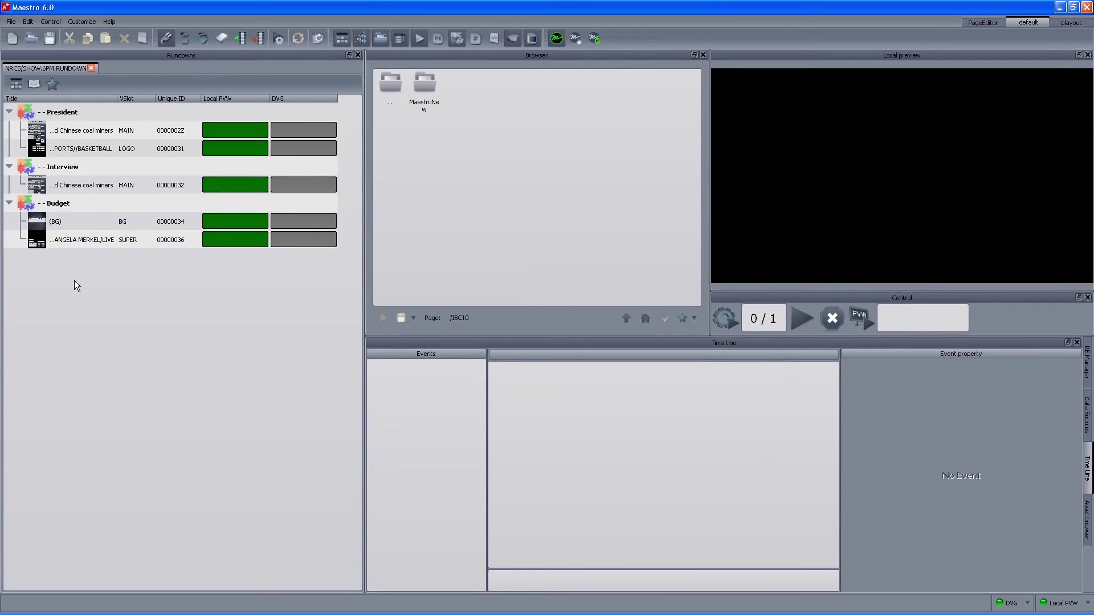
Step: Step through the Interview and (BG) items, then open the ANGELA MERKEL/LIVE lower-third
{"action": "left_click", "coordinate": [66, 186]}
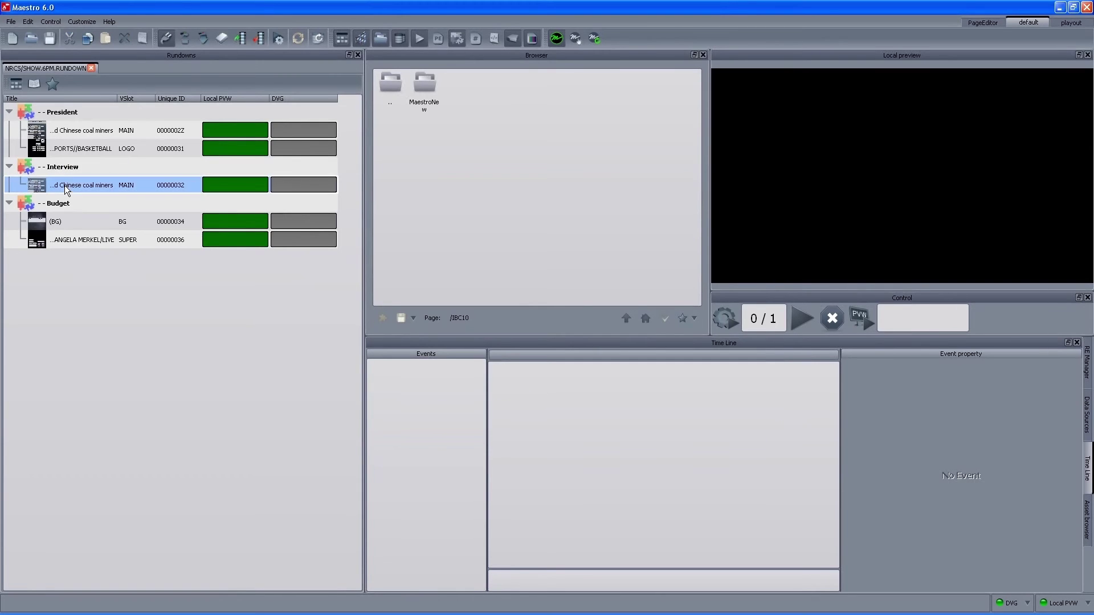
{"action": "left_click", "coordinate": [72, 221]}
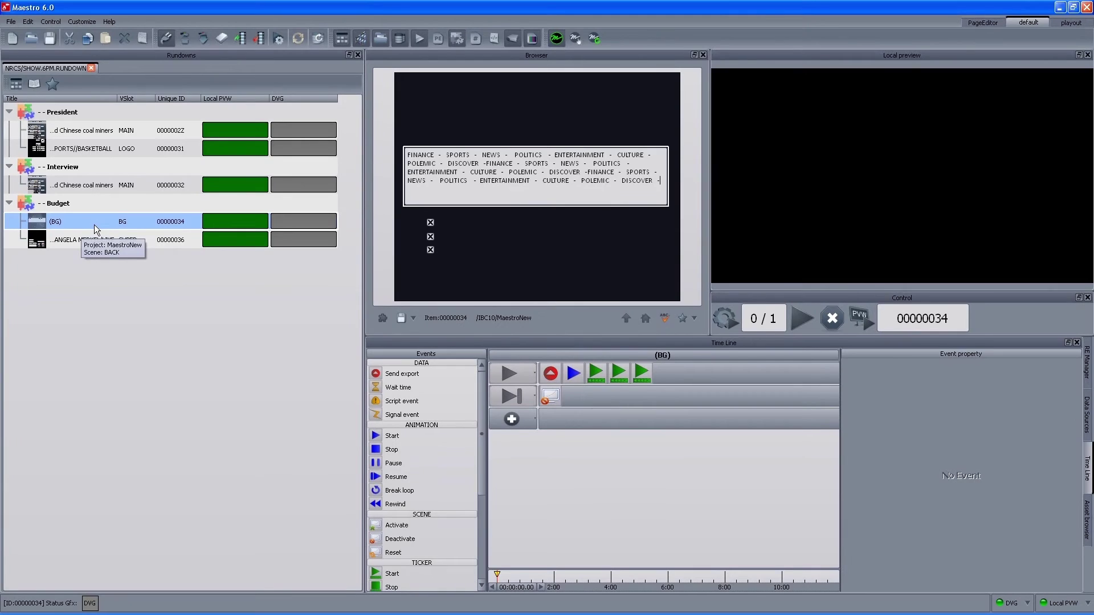
{"action": "left_click", "coordinate": [77, 241]}
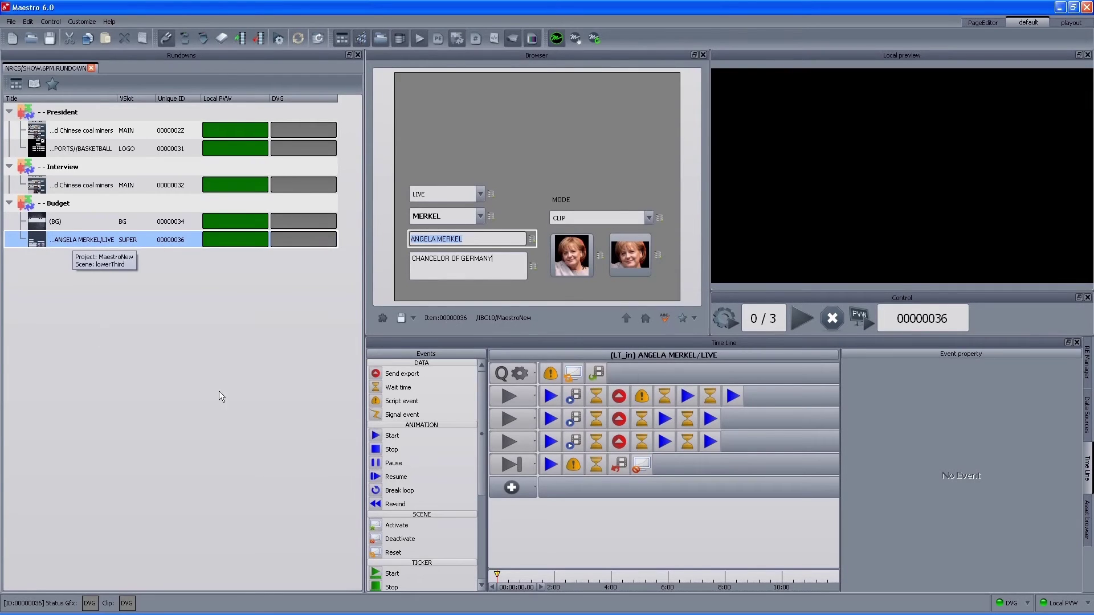
Step: Switch the lower-third's name to OBAMA, save the item, and preview it locally
{"action": "left_click", "coordinate": [480, 217]}
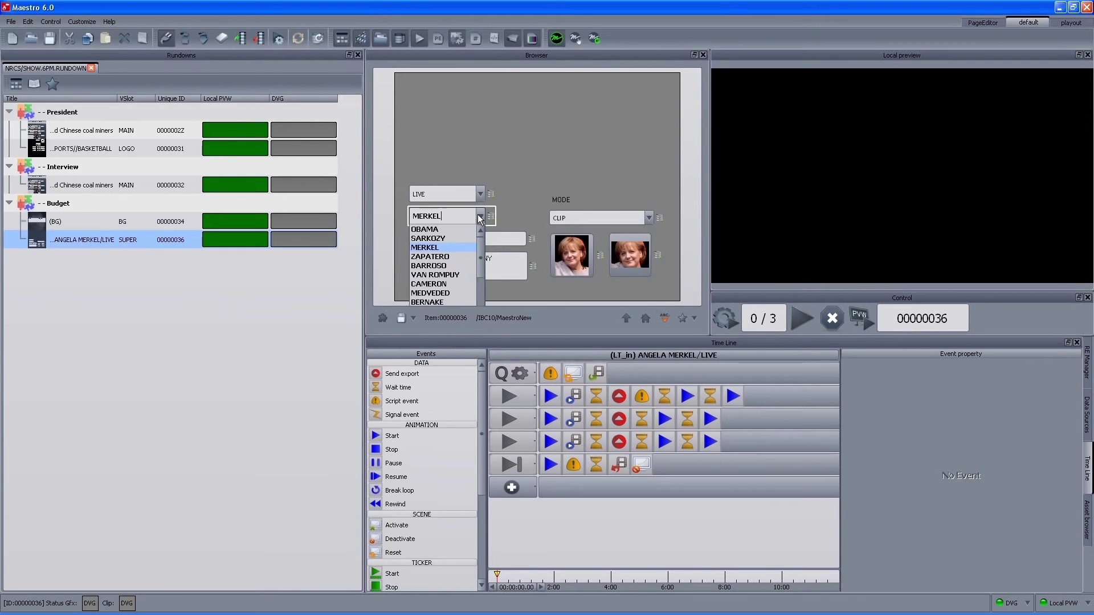
{"action": "left_click", "coordinate": [440, 230]}
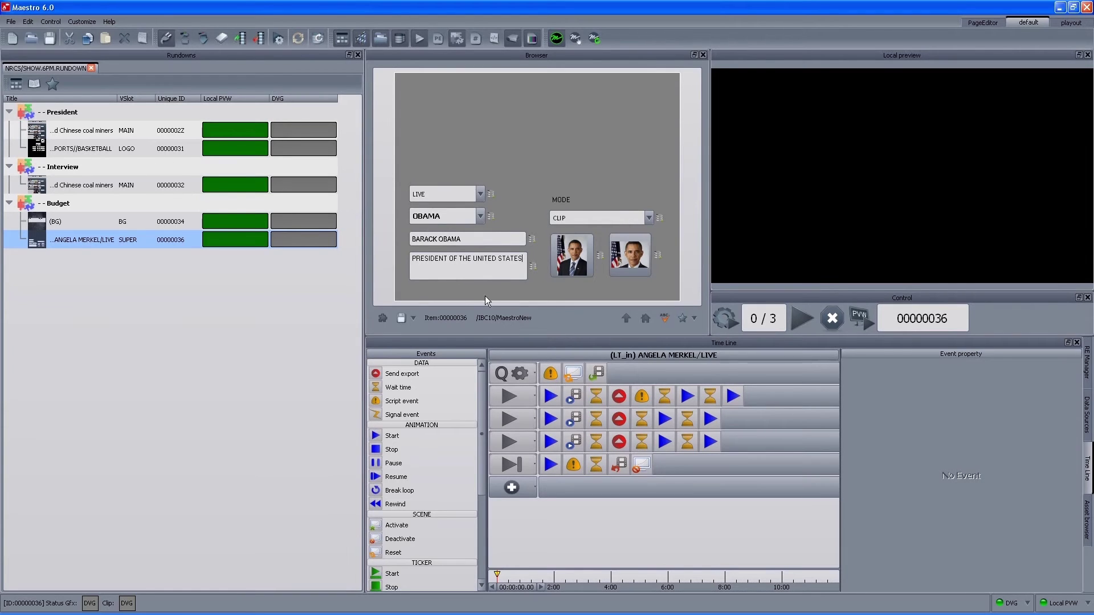
{"action": "left_click", "coordinate": [400, 318]}
{"action": "left_click", "coordinate": [864, 317]}
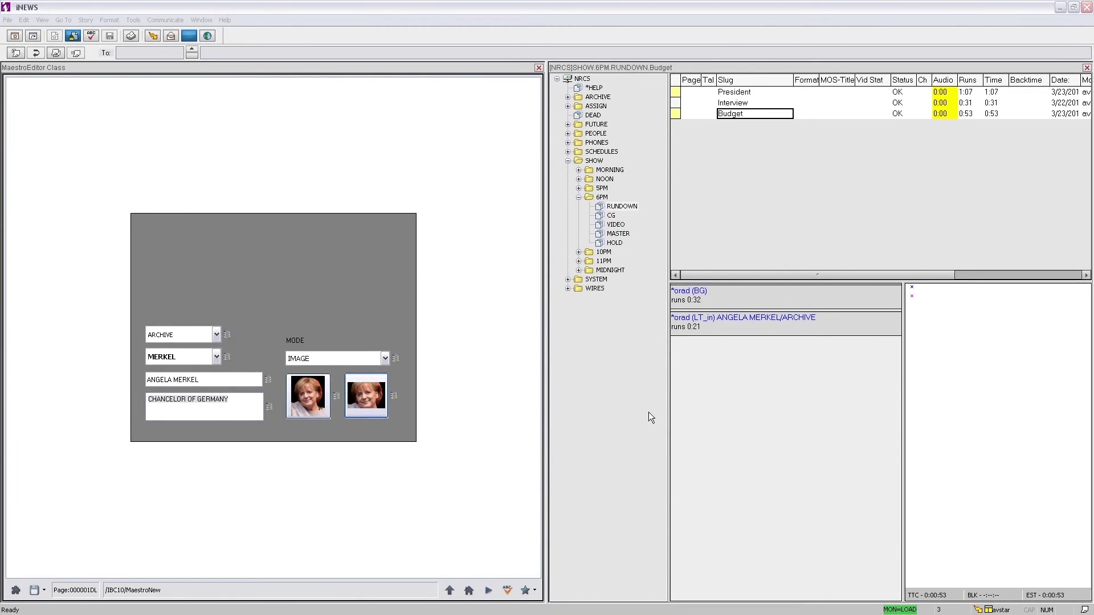
Step: Open the Opening template from MaestroNew, preview its video, and drag it into the Budget story
{"action": "left_click", "coordinate": [450, 591]}
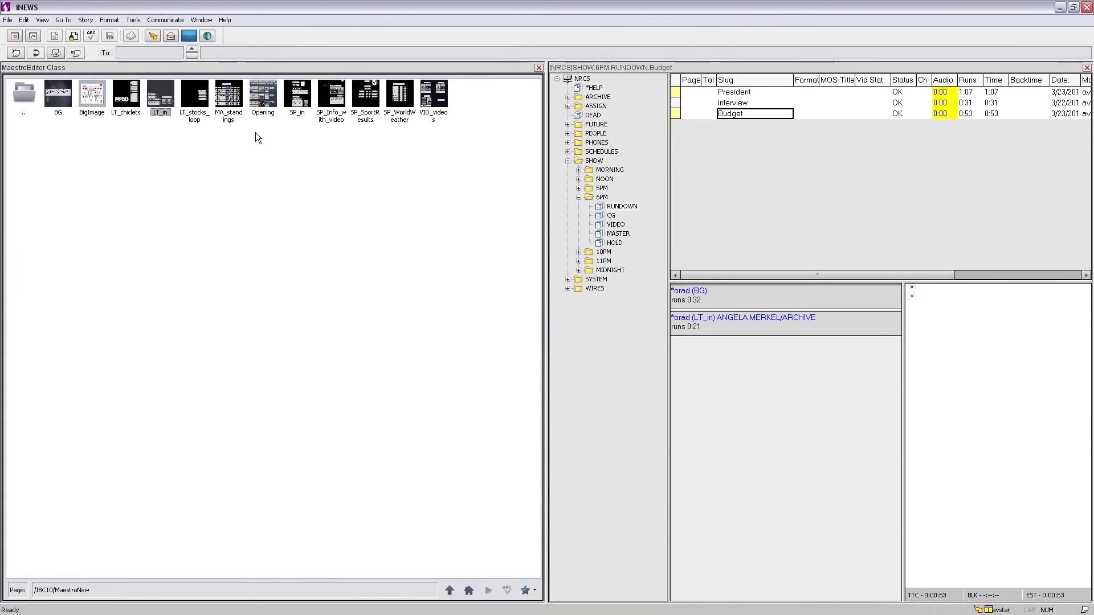
{"action": "left_click", "coordinate": [261, 94]}
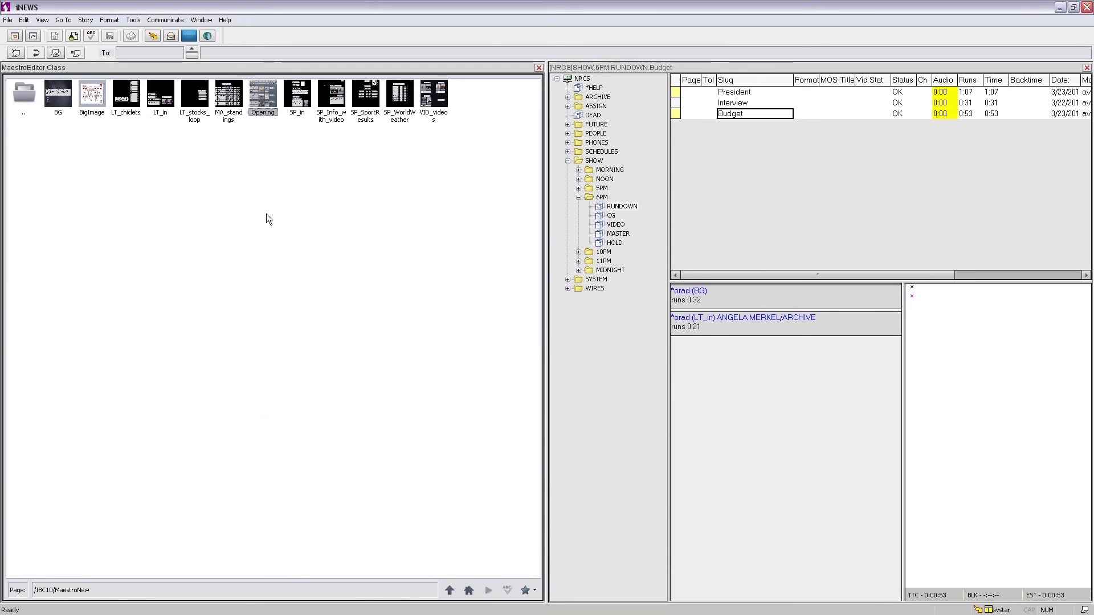
{"action": "key", "text": "Return"}
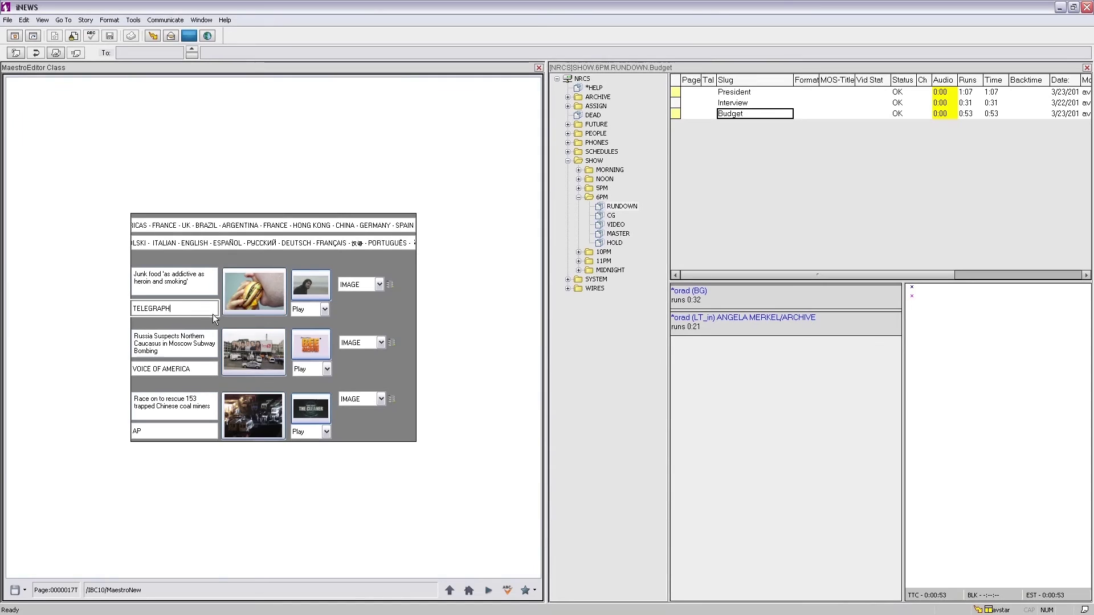
{"action": "left_click", "coordinate": [489, 592]}
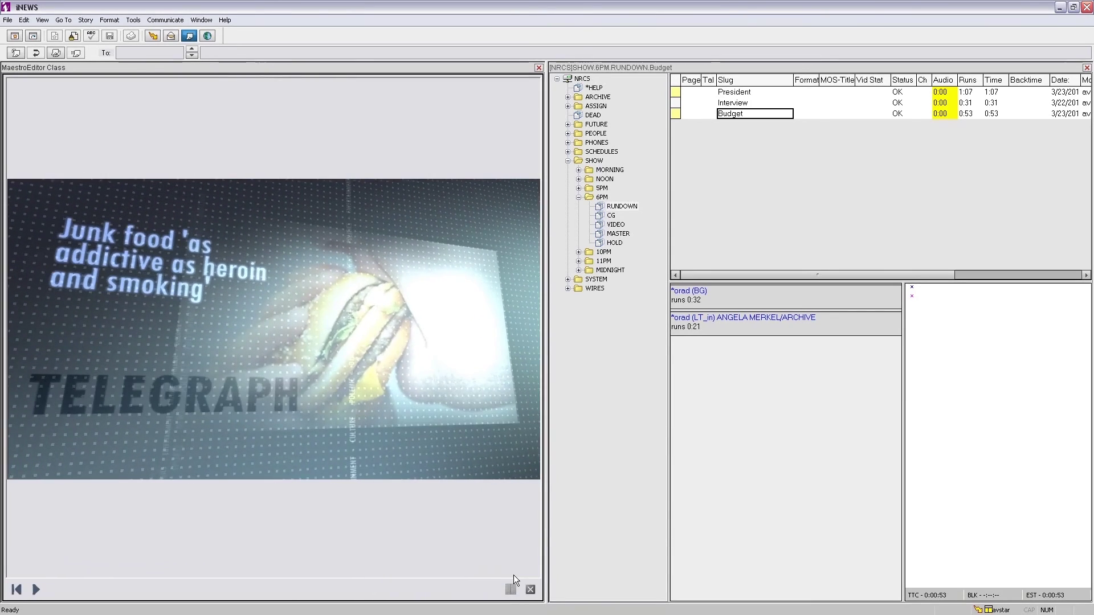
{"action": "left_click", "coordinate": [530, 589]}
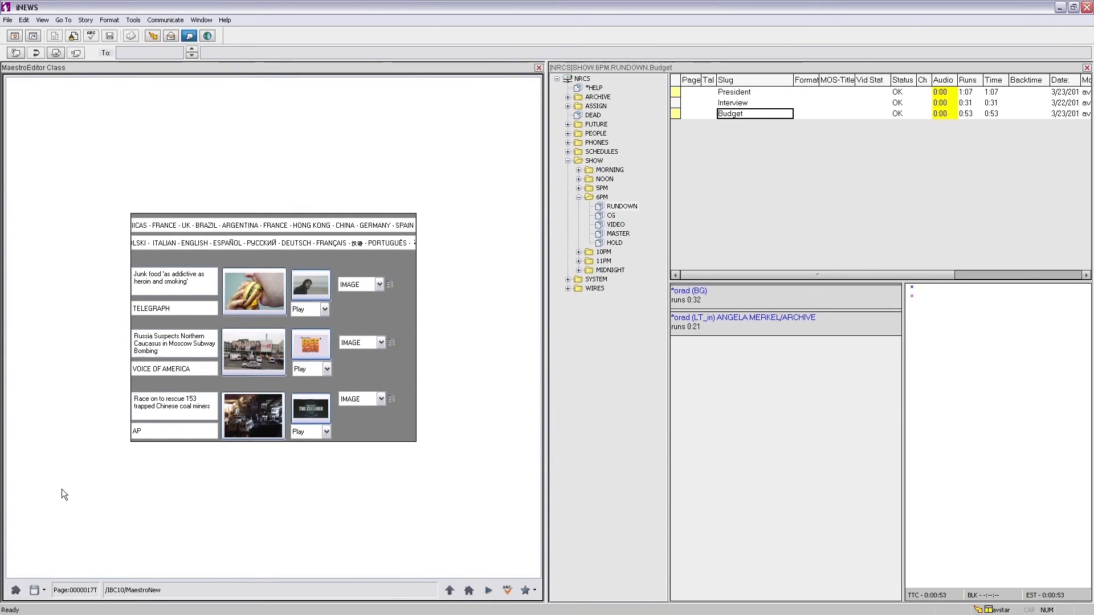
{"action": "left_click_drag", "start_coordinate": [16, 590], "coordinate": [906, 287]}
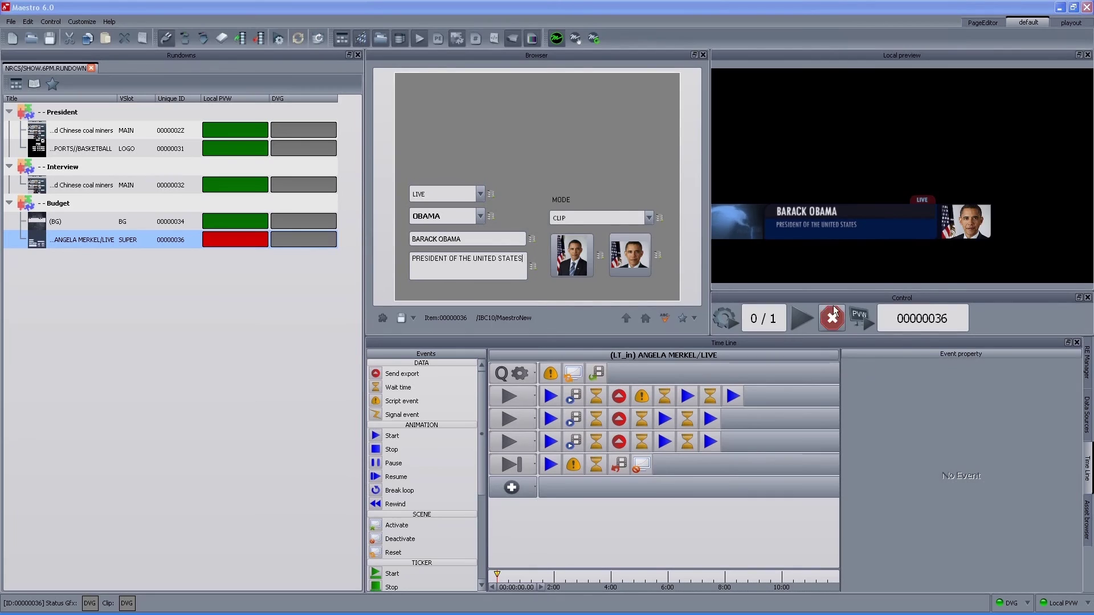
Step: Refocus Maestro 6.0 and sync the 6PM rundown with the updated Budget story
{"action": "left_click", "coordinate": [649, 9]}
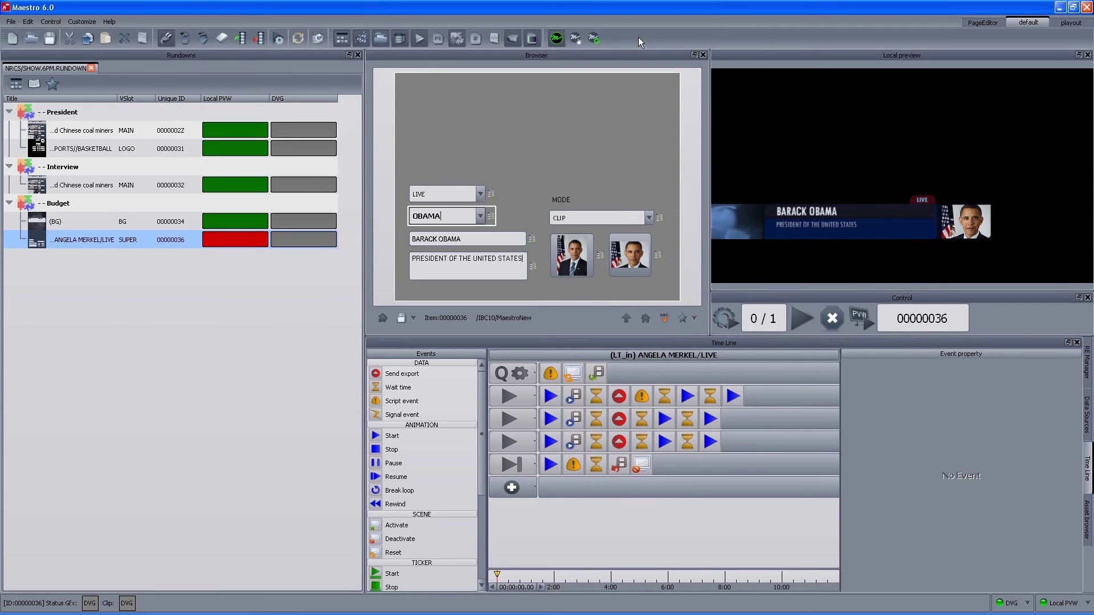
{"action": "left_click", "coordinate": [595, 40]}
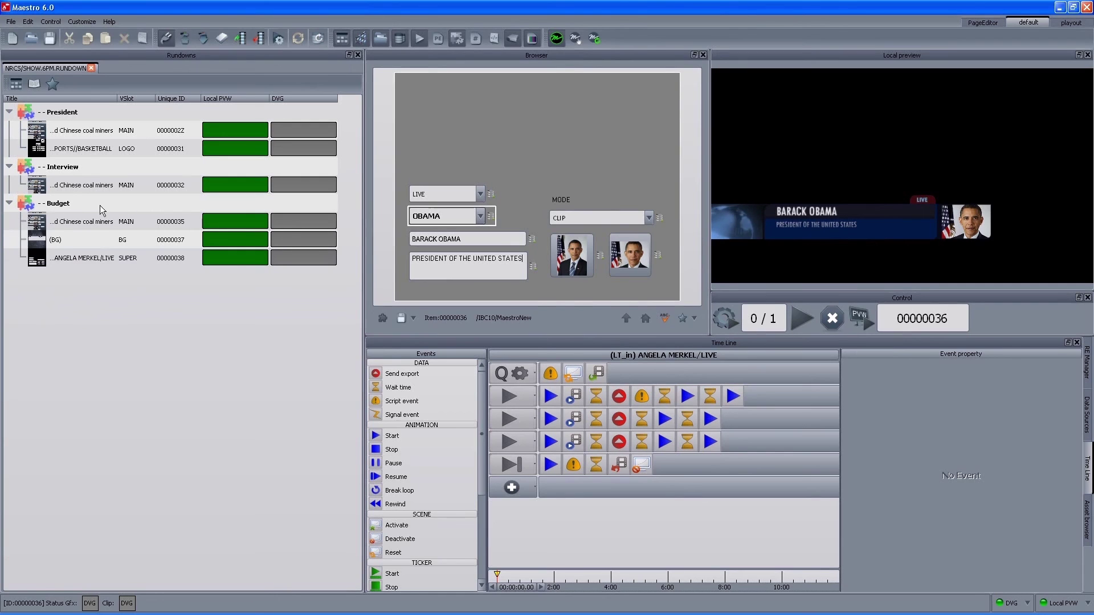
Step: Review the Budget story's new opening, background and Angela Merkel lower-third items
{"action": "left_click", "coordinate": [75, 226]}
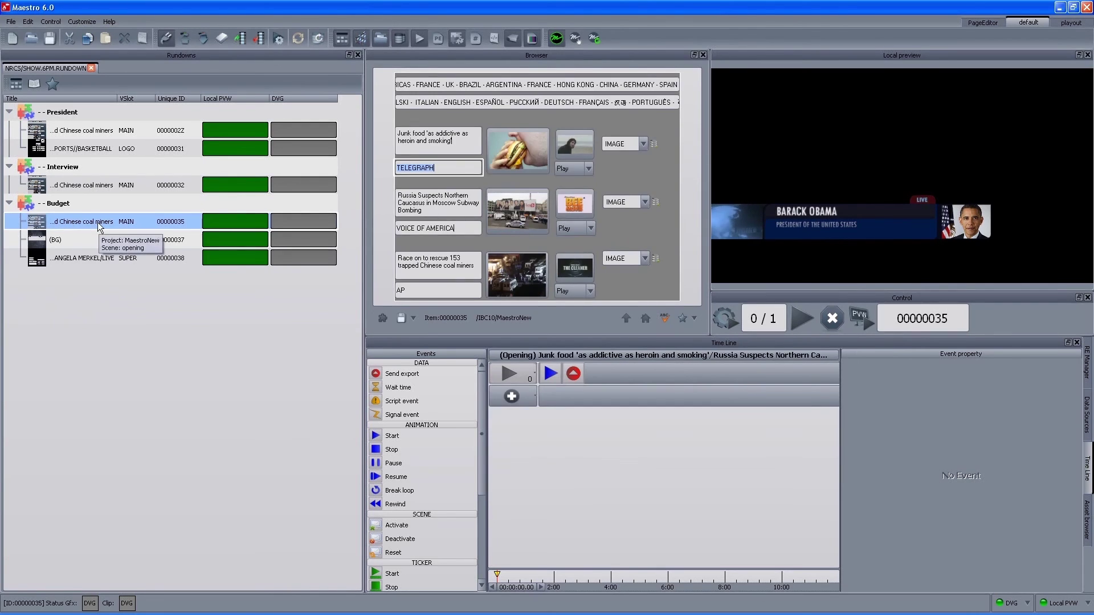
{"action": "left_click", "coordinate": [79, 242]}
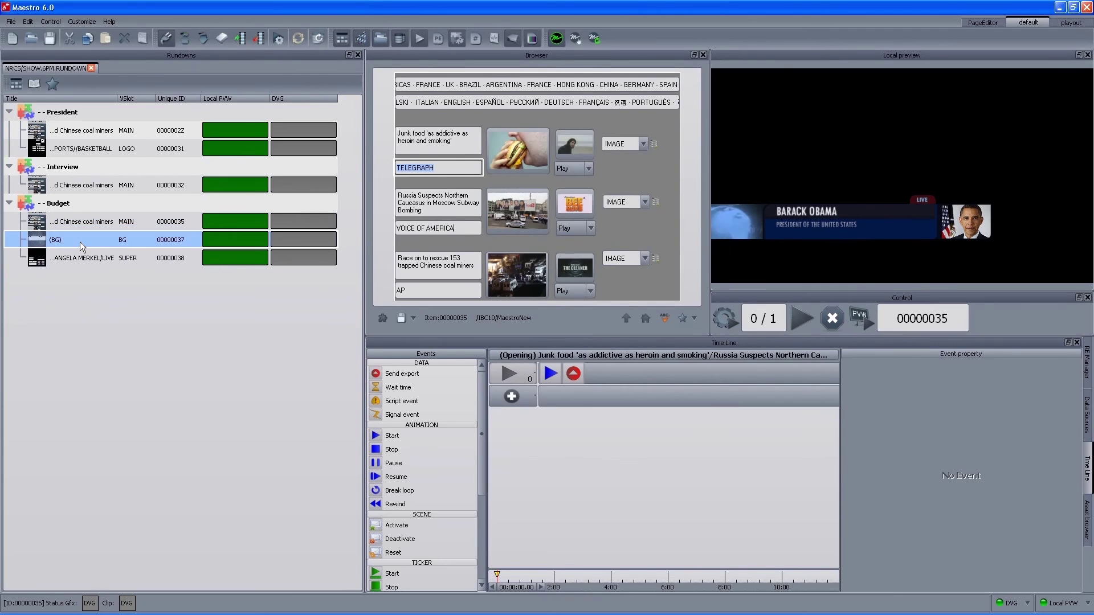
{"action": "left_click", "coordinate": [81, 257]}
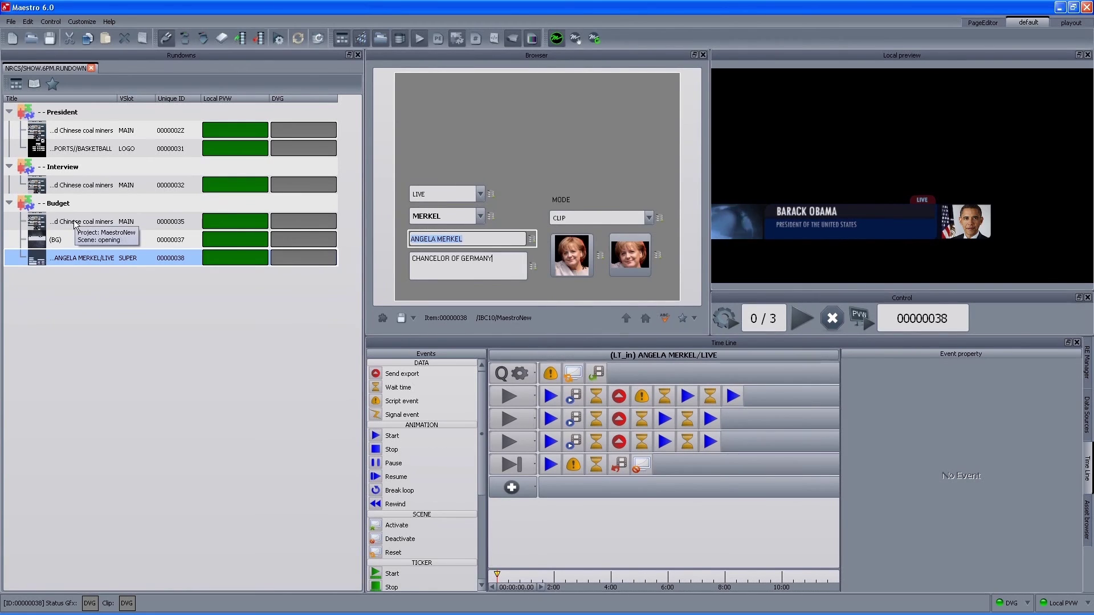
Step: Move the opening item below ANGELA MERKEL/LIVE, then clear the rundown selection
{"action": "left_click", "coordinate": [49, 222]}
{"action": "mouse_move", "coordinate": [36, 224]}
{"action": "left_mouse_down"}
{"action": "mouse_move", "coordinate": [38, 254]}
{"action": "mouse_move", "coordinate": [30, 240]}
{"action": "left_mouse_up"}
{"action": "left_click", "coordinate": [41, 261]}
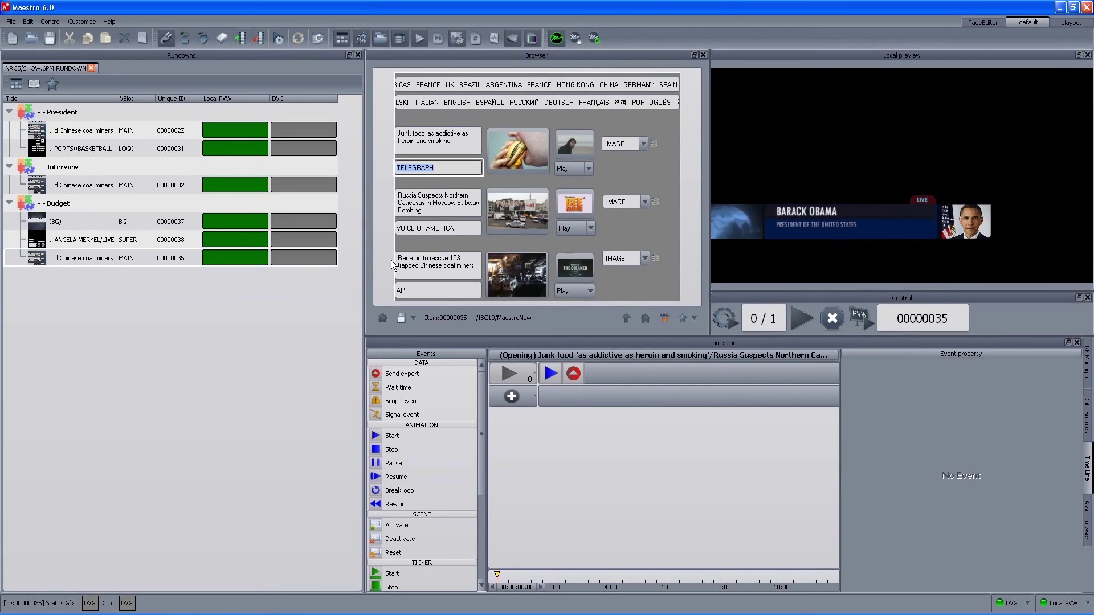
{"action": "left_click", "coordinate": [222, 338]}
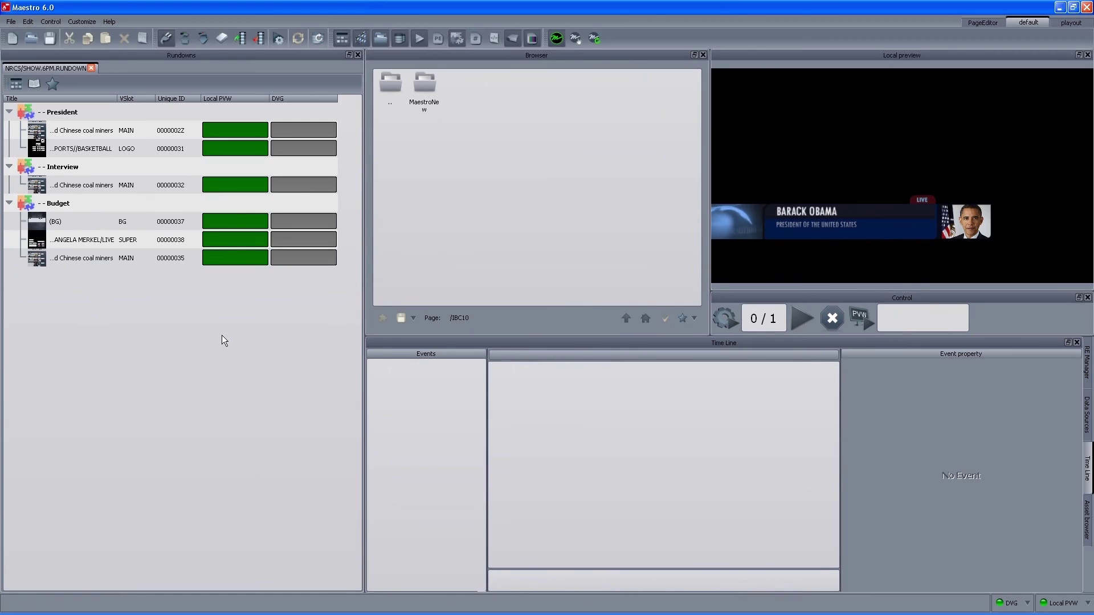